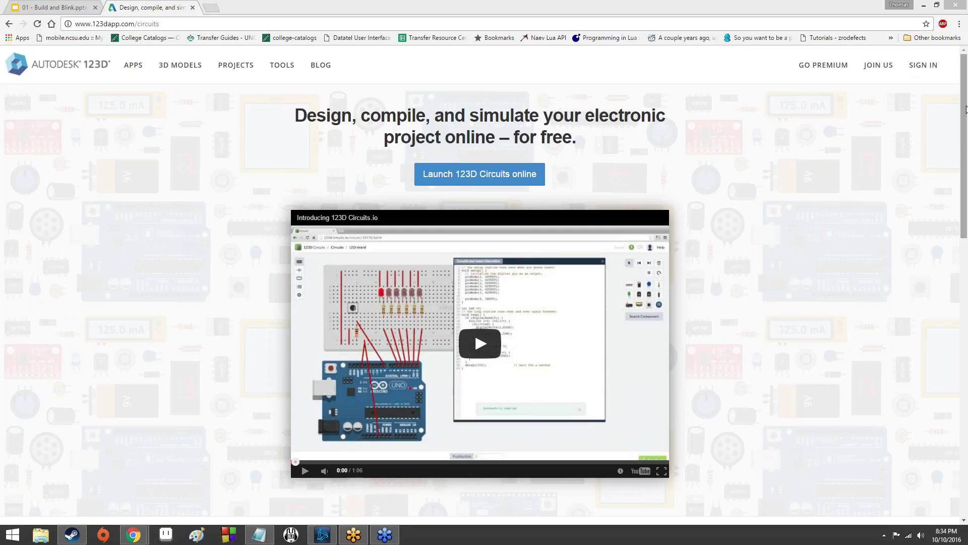
left_click(878, 65)
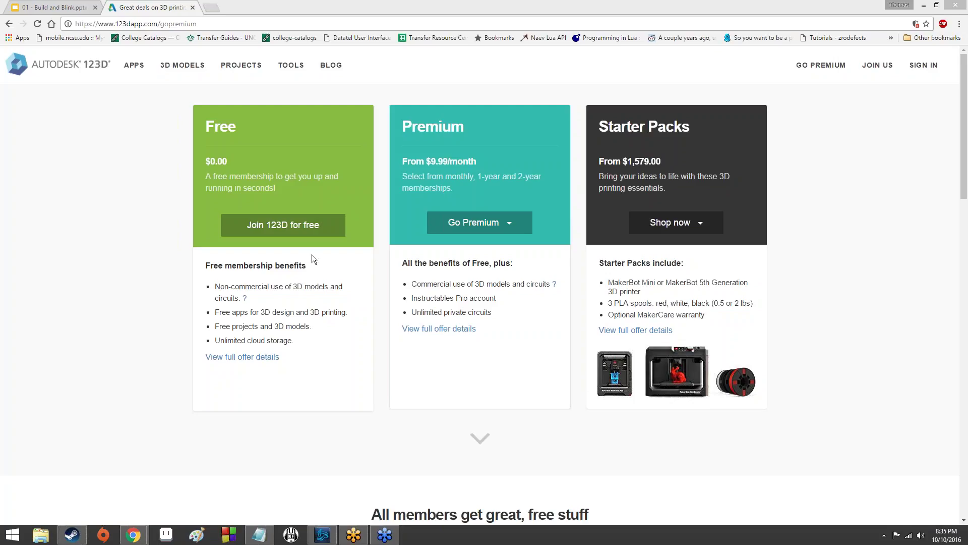
left_click(317, 228)
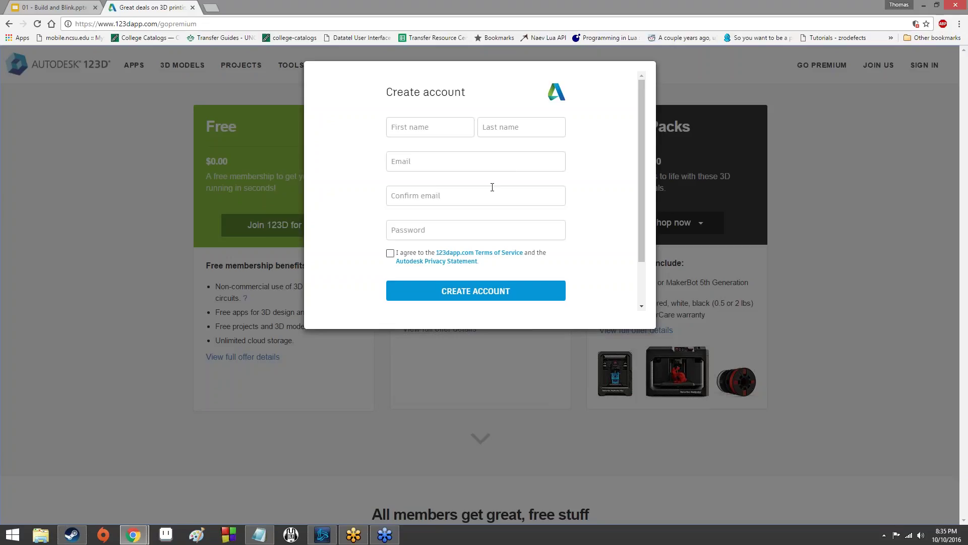
scroll(482, 189, "down", 1)
scroll(504, 263, "up", 1)
left_click(37, 69)
left_click(9, 24)
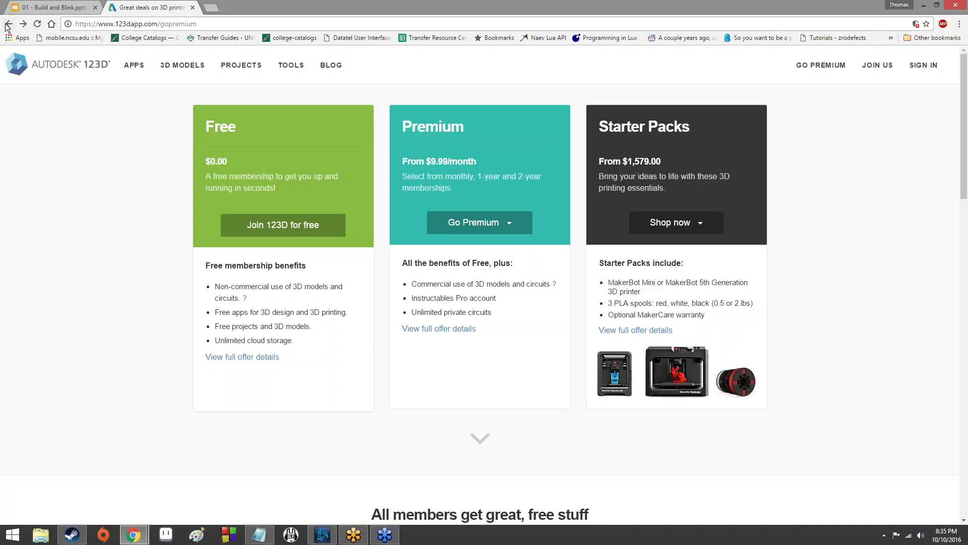
left_click(8, 24)
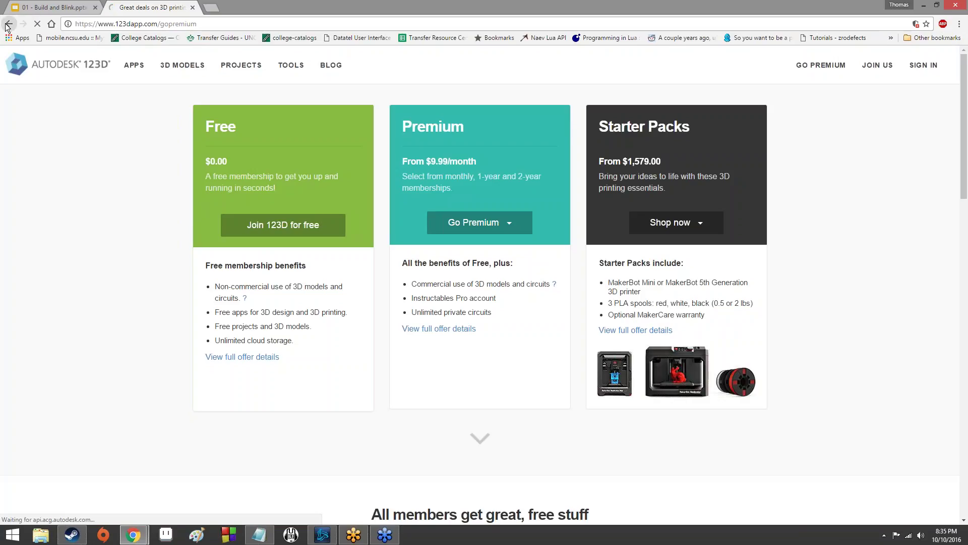
right_click(8, 25)
left_click(30, 51)
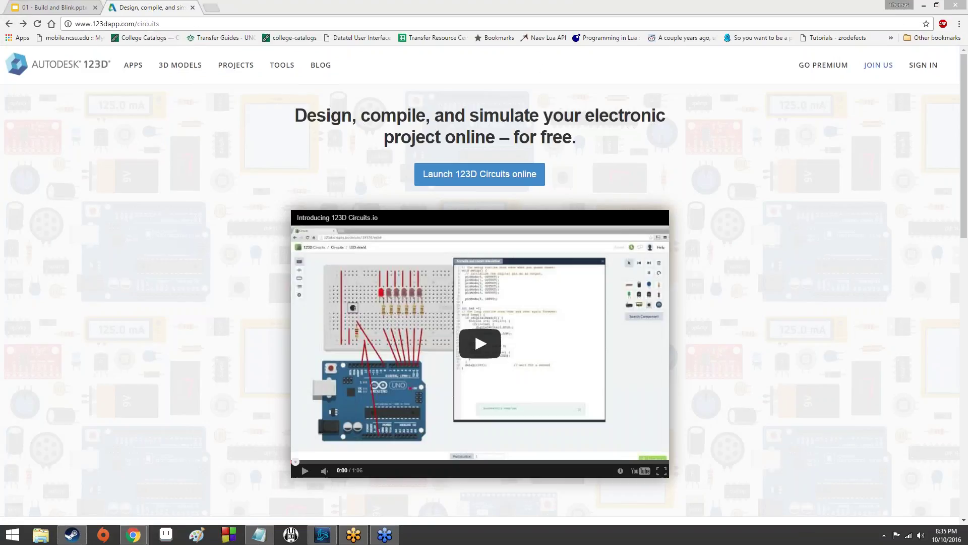
Sign in to the Autodesk account using the account e-mail and password.
left_click(924, 65)
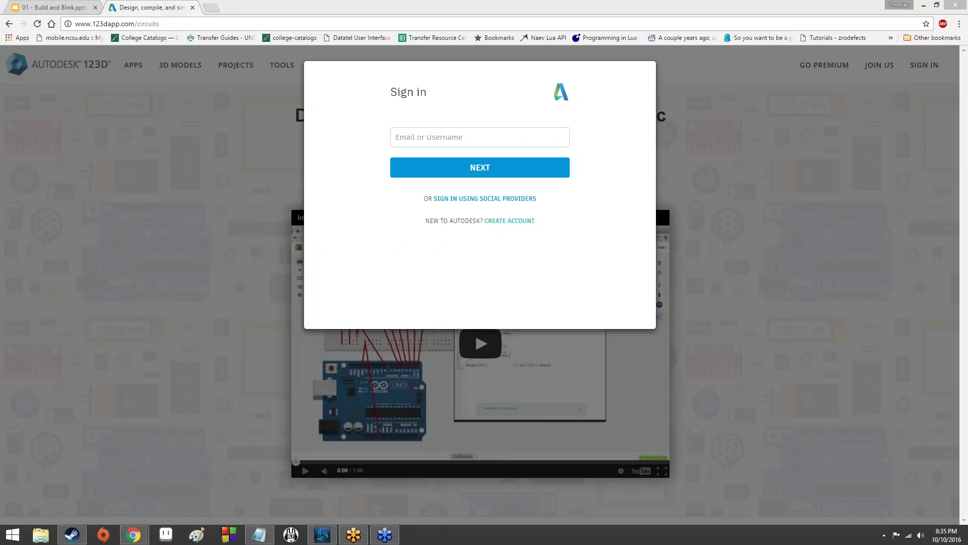
left_click(521, 137)
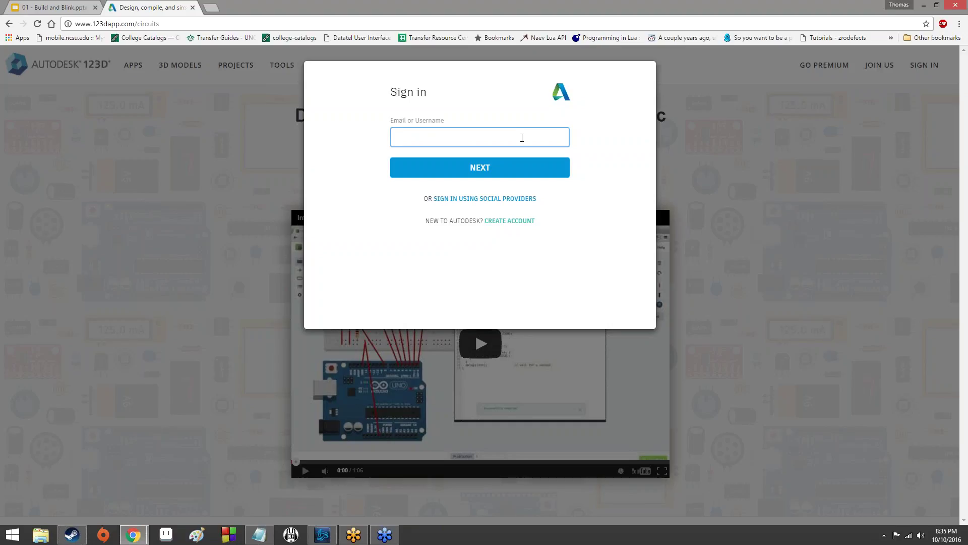
key("Return")
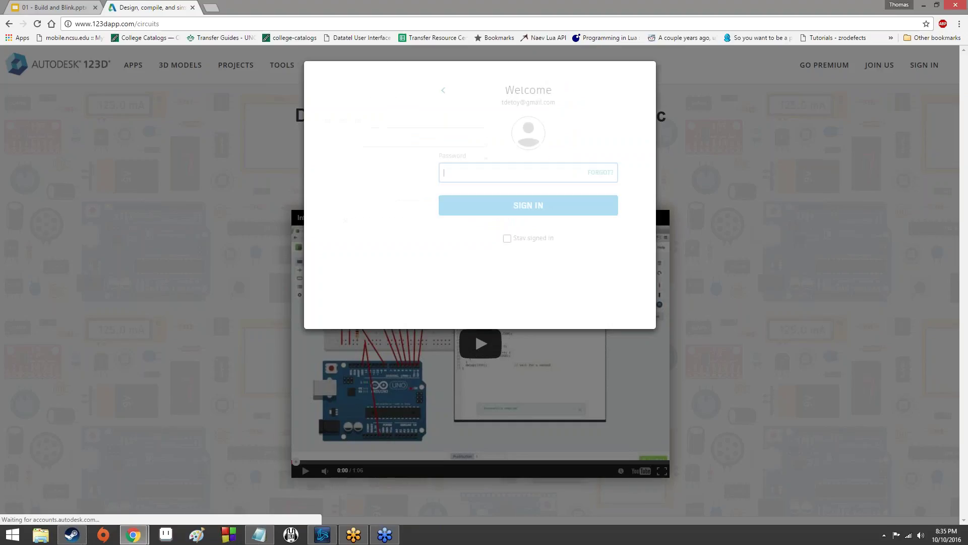
type("••••••••")
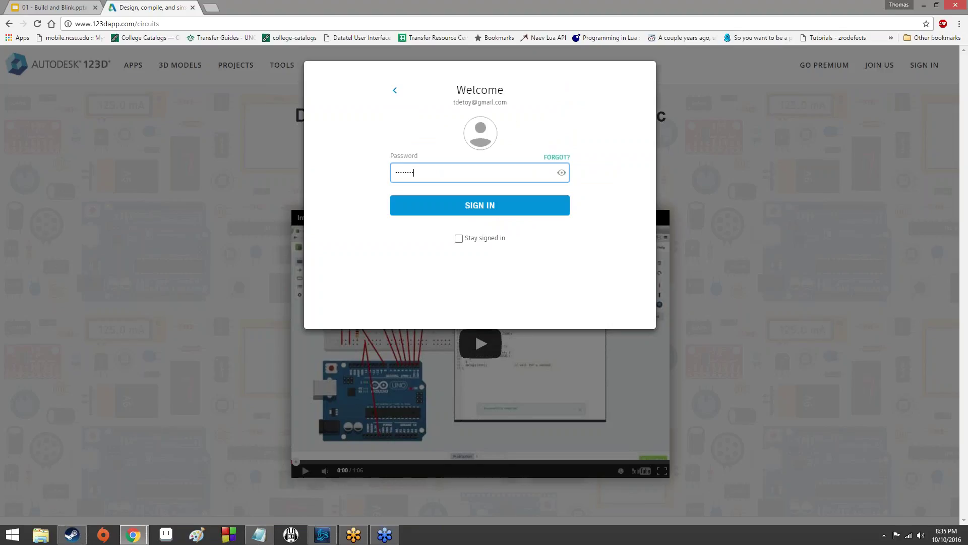
key("Return")
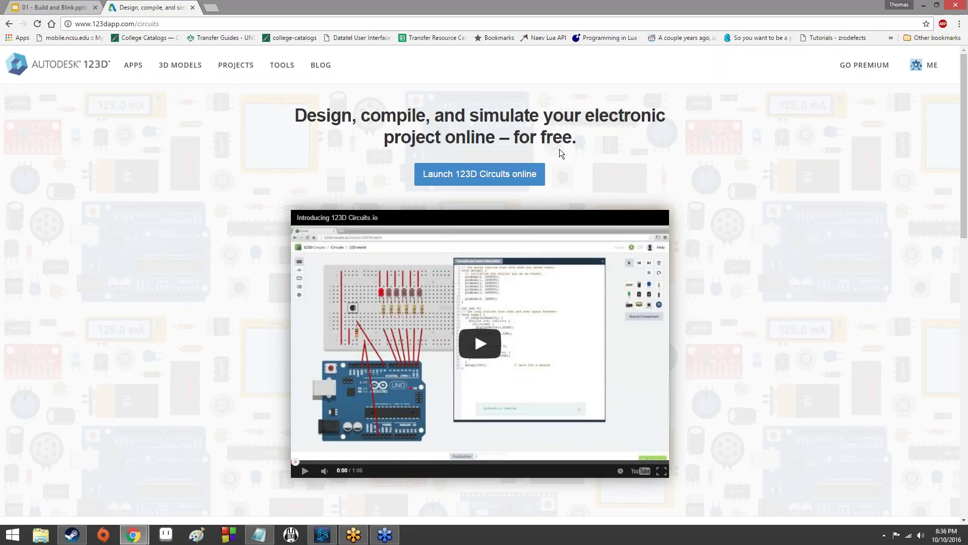
Launch 123D Circuits online in a new tab and sign in with the account e-mail and password.
left_click(523, 175)
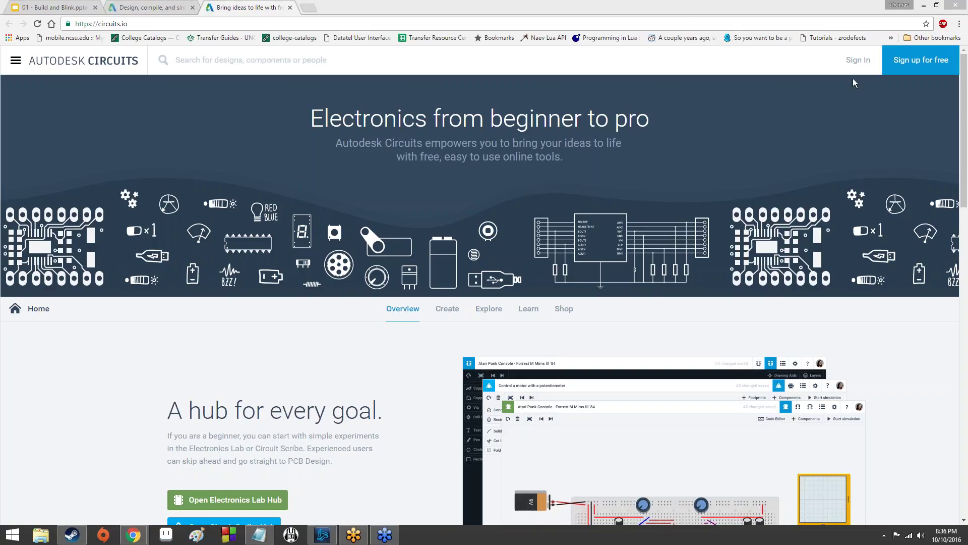
left_click(858, 60)
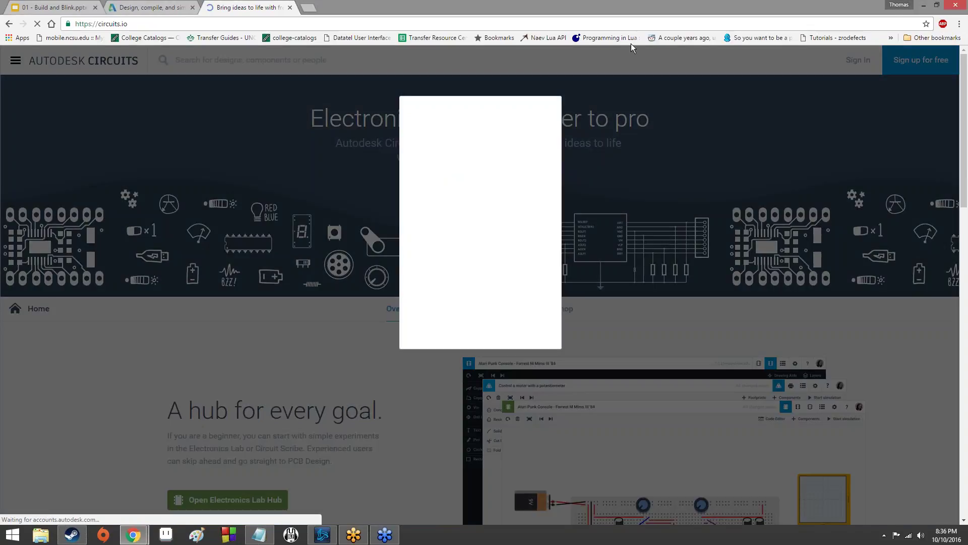
left_click(497, 211)
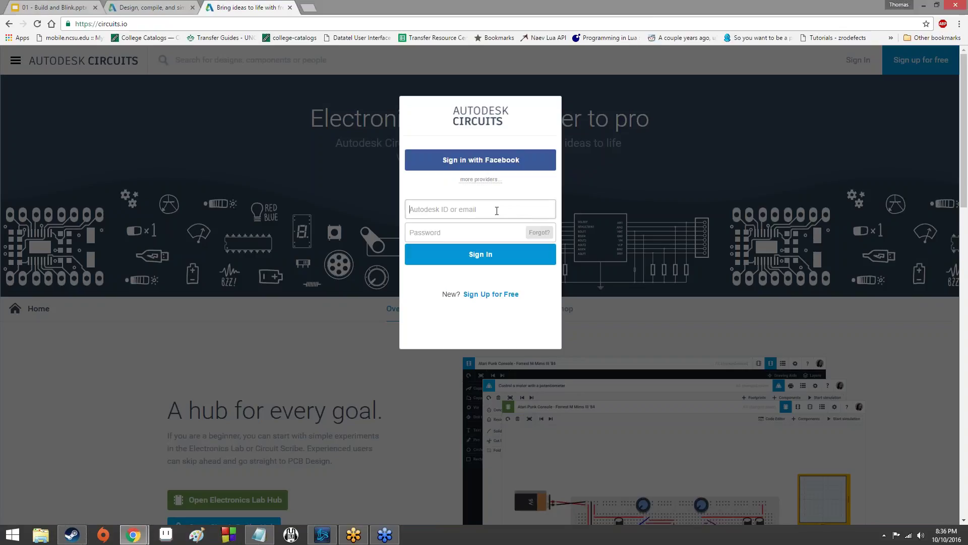
key("Tab")
type("*******")
key("Return")
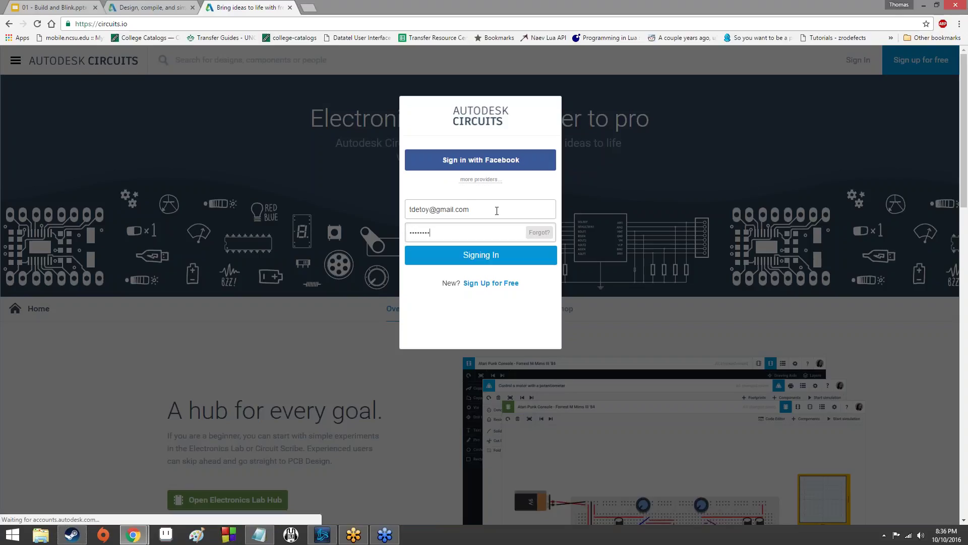
Check the 123D Circuits page, then return to the signed-in circuits.io home page.
left_click(193, 6)
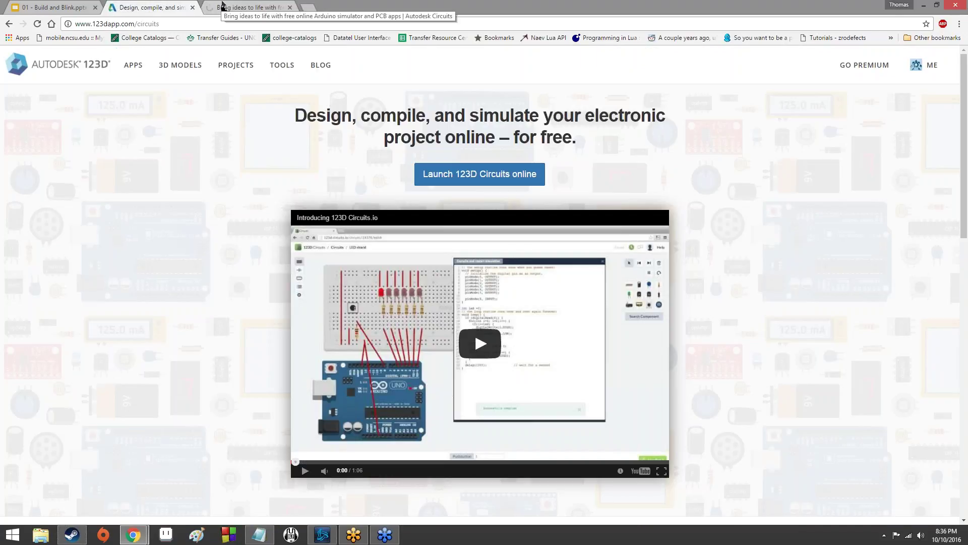
scroll(259, 219, "down", 8)
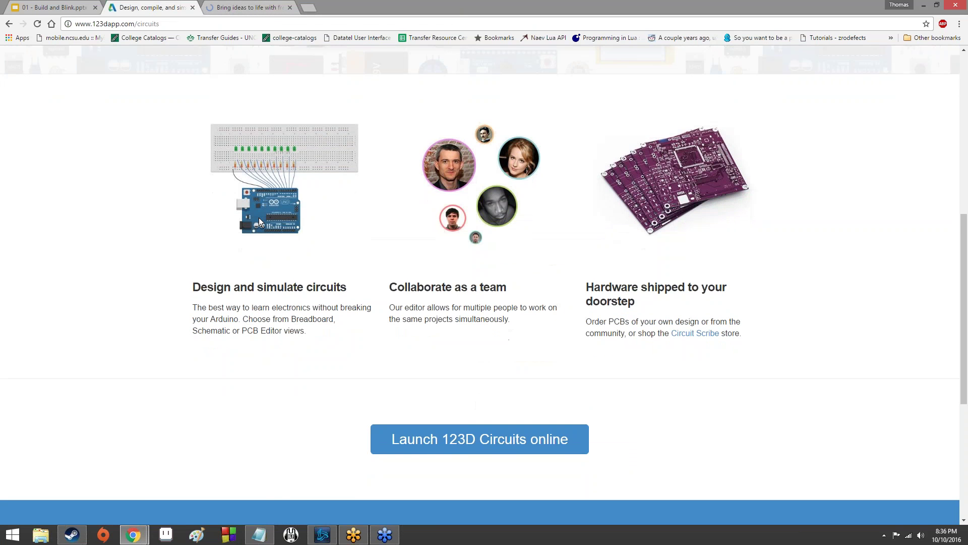
scroll(259, 217, "down", 5)
scroll(258, 217, "up", 5)
left_click(247, 7)
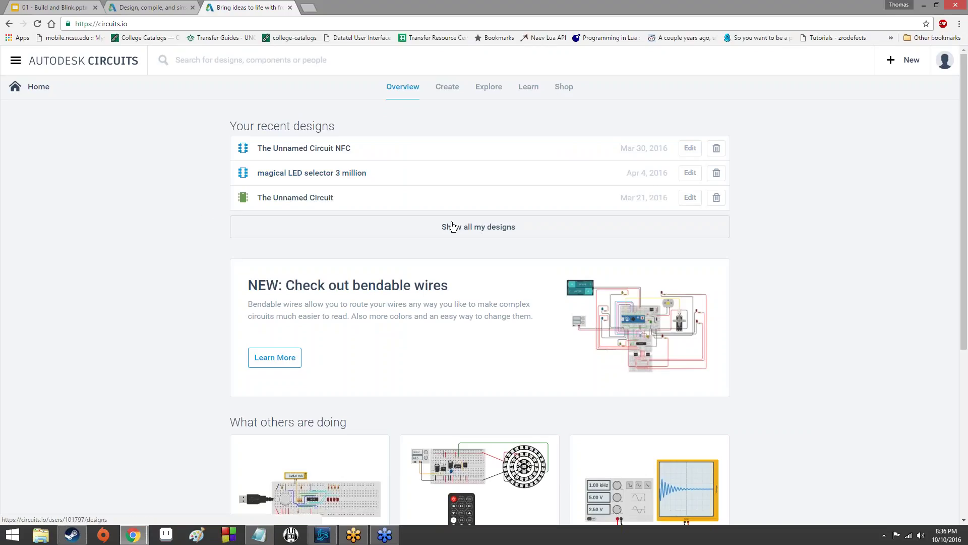
Browse the recent designs on the home page, then go to the Create page.
scroll(400, 429, "down", 3)
scroll(399, 428, "down", 1)
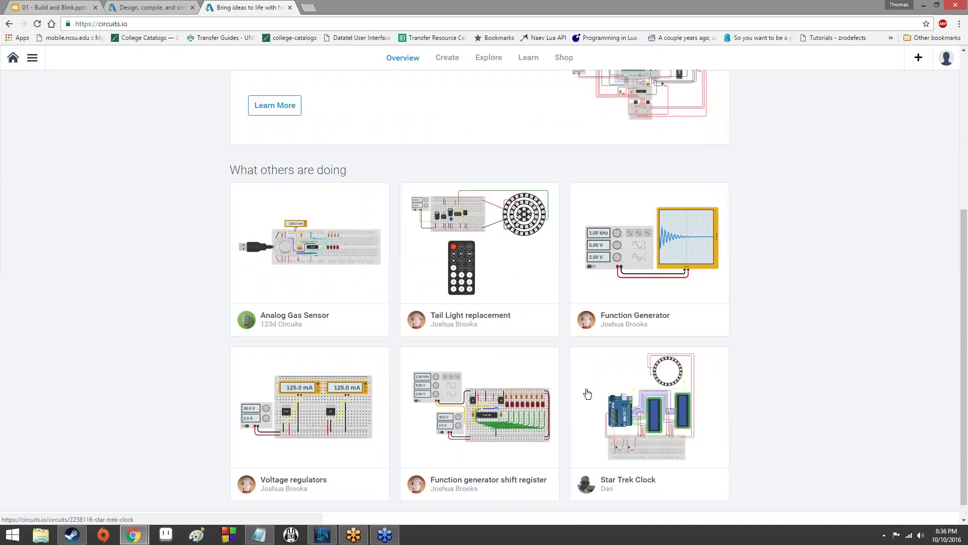
scroll(585, 393, "down", 1)
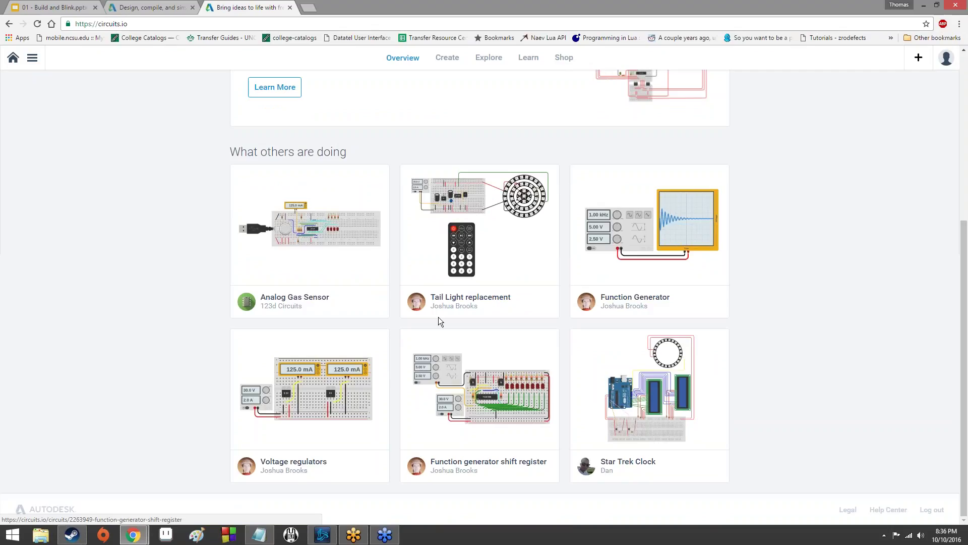
mouse_move(438, 317)
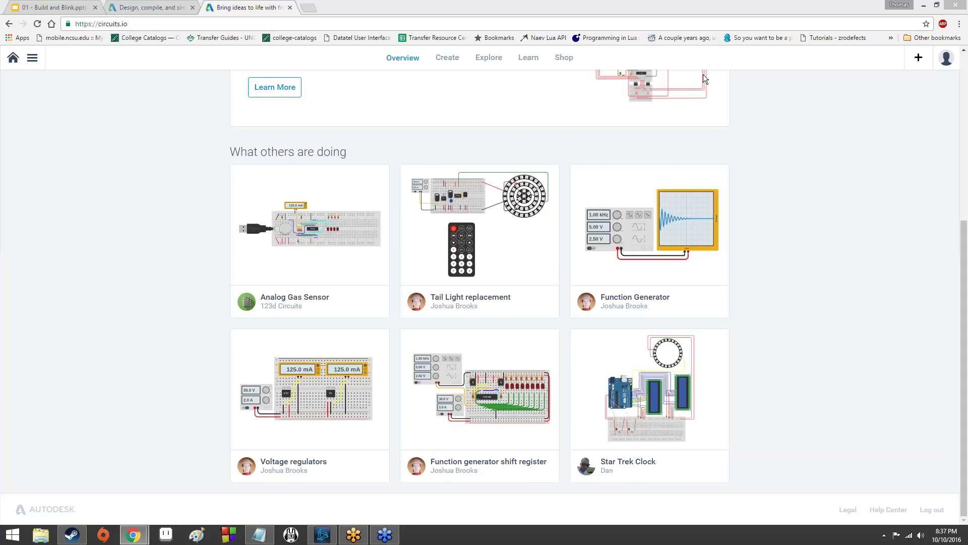
scroll(501, 180, "up", 5)
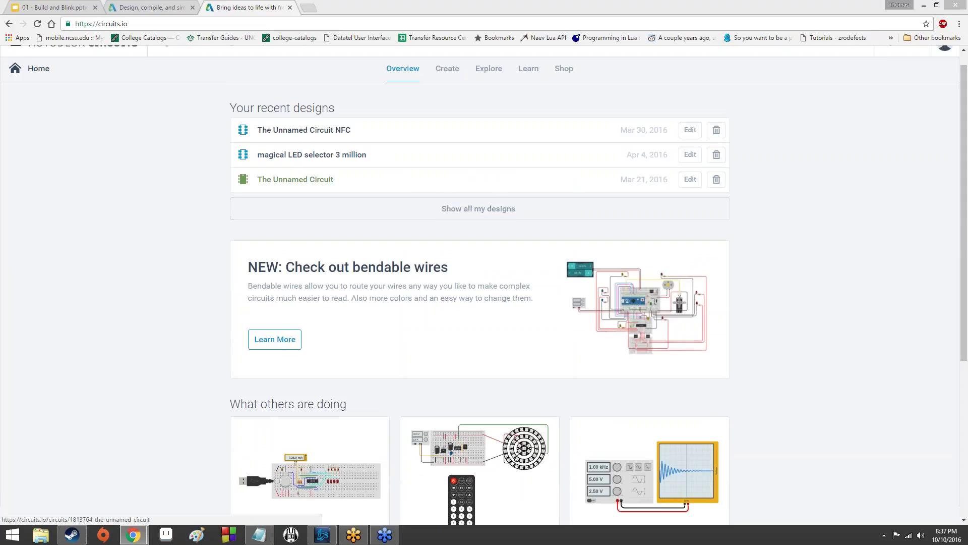
left_click(456, 80)
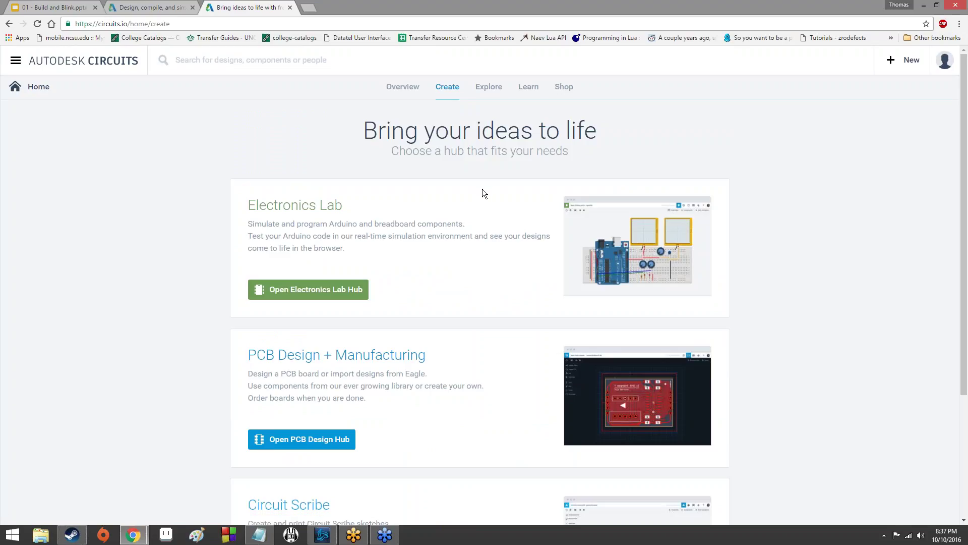
Read the Electronics Lab description on the Create page and open the Electronics Lab hub.
scroll(387, 316, "down", 2)
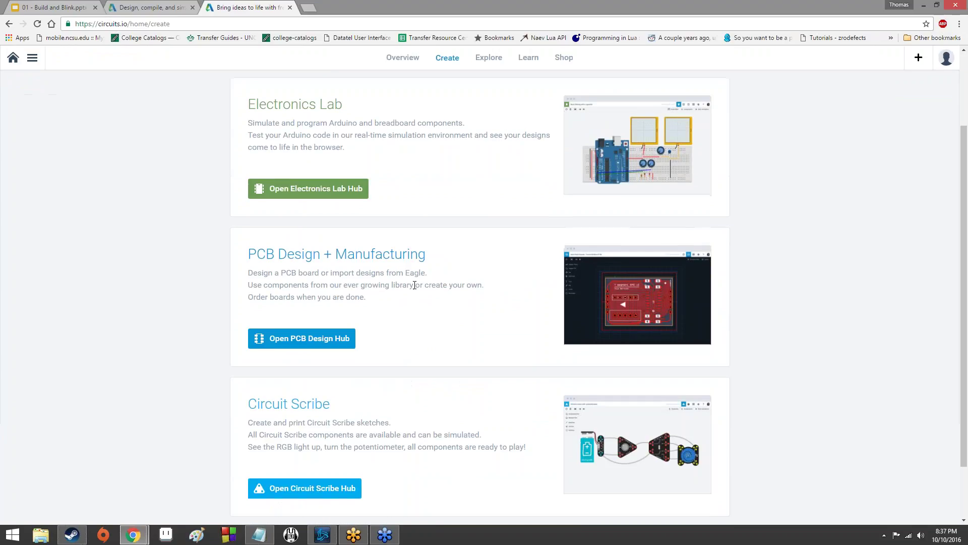
scroll(419, 334, "down", 2)
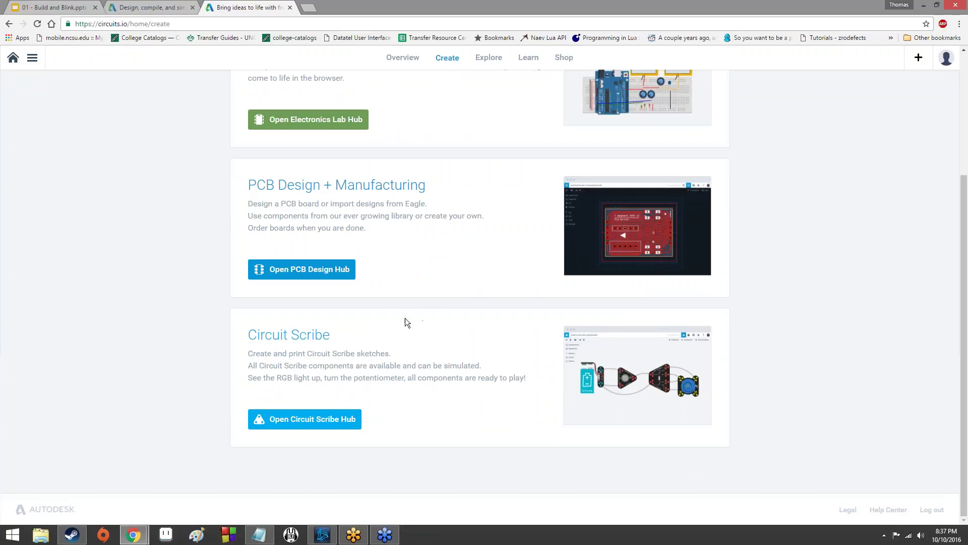
scroll(360, 291, "up", 3)
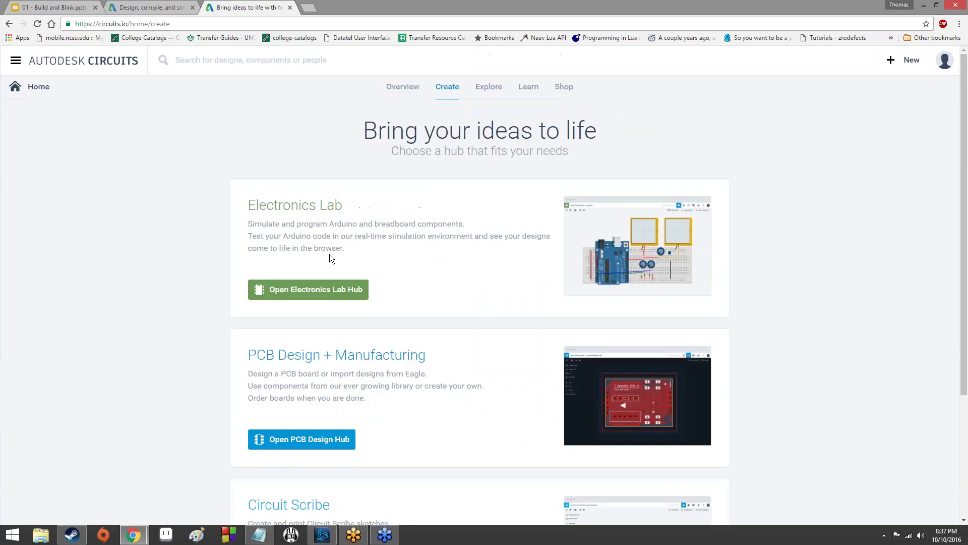
left_click_drag(246, 227, 473, 247)
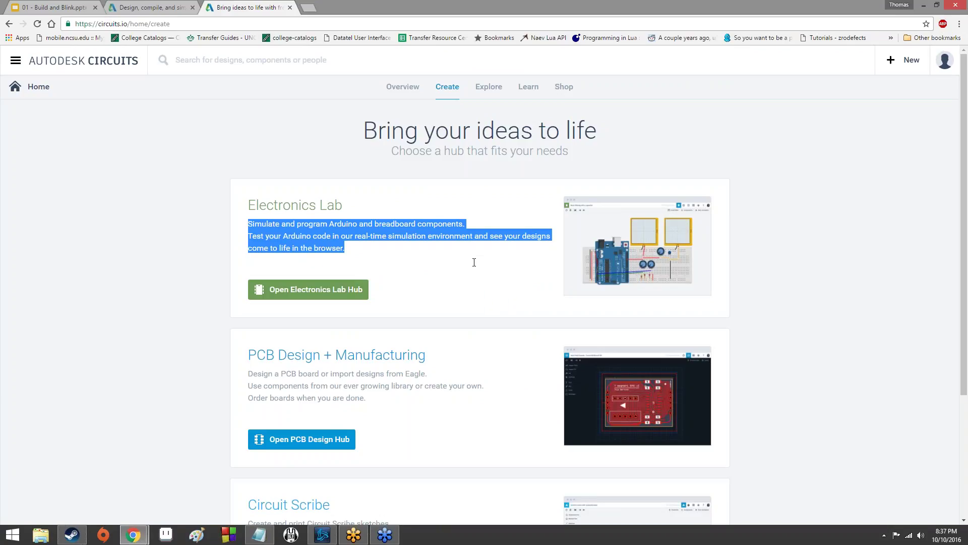
left_click(470, 298)
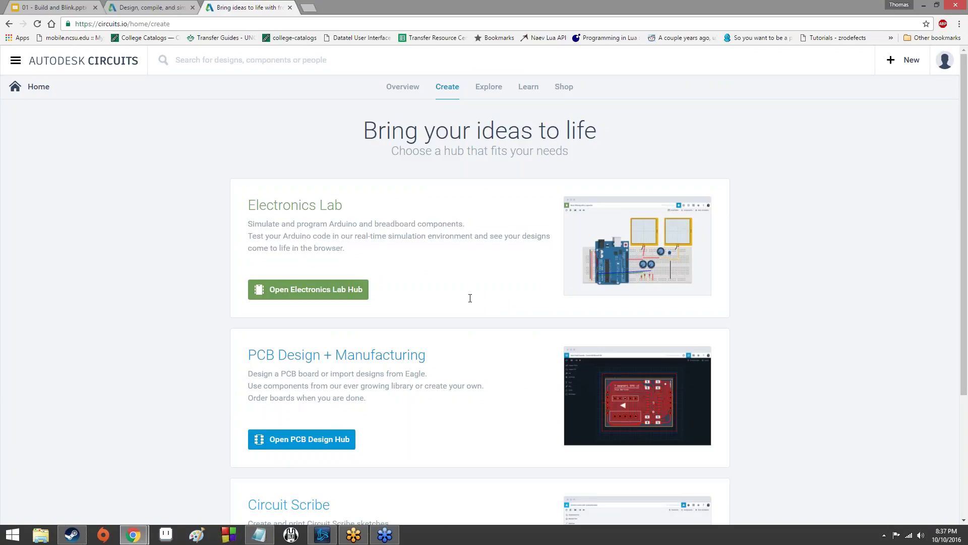
left_click(463, 265)
left_click(376, 286)
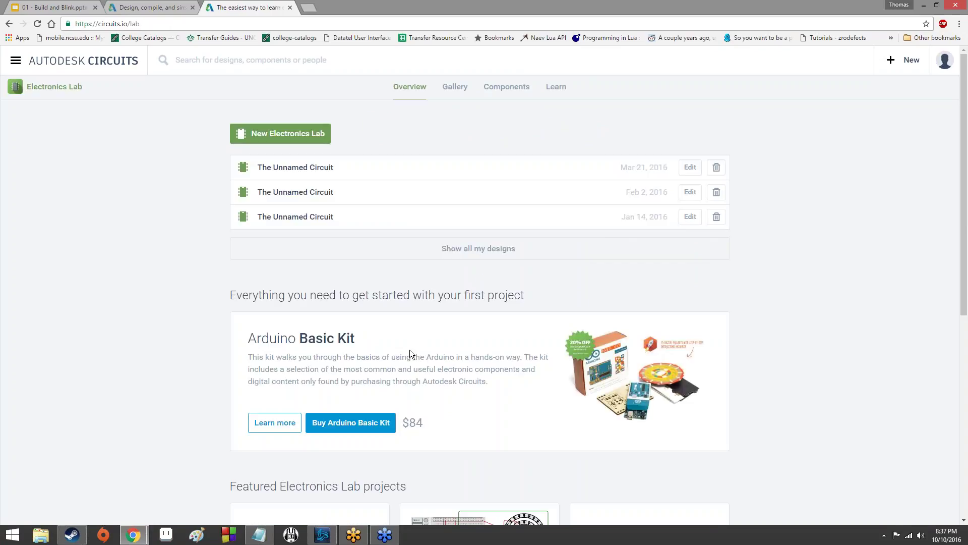
Delete the Mar 21, Feb 2 and Jan 14, 2016 unnamed circuits, then reopen the Electronics Lab hub.
left_click(716, 167)
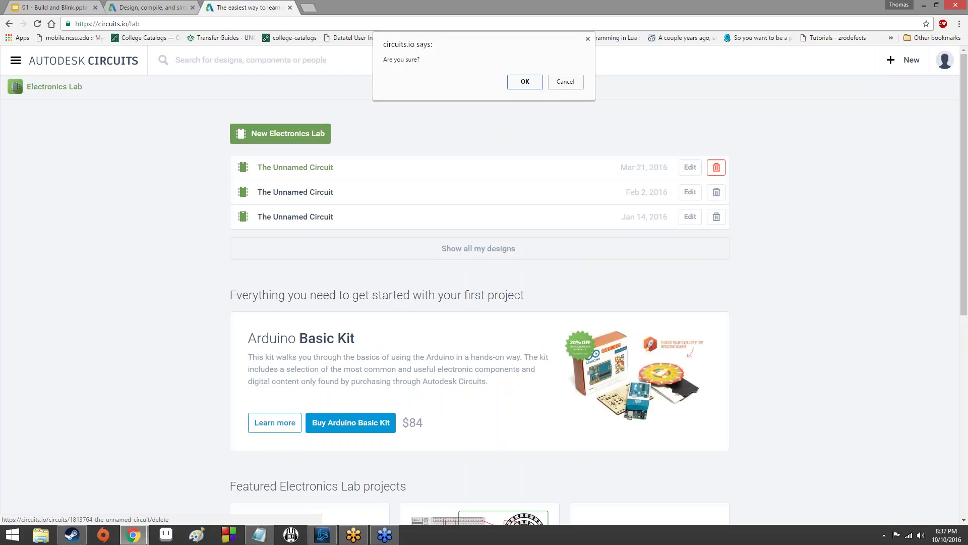
left_click(512, 83)
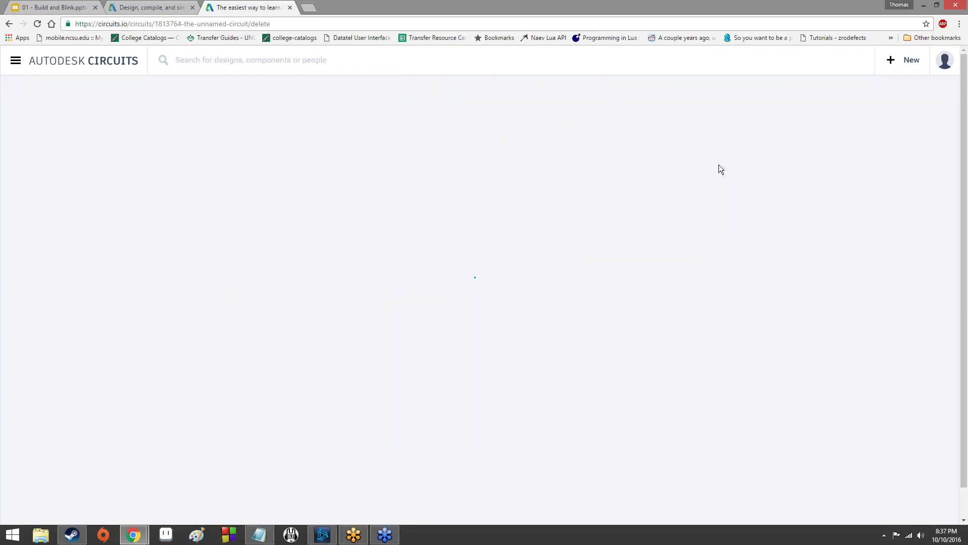
left_click(717, 166)
left_click(509, 96)
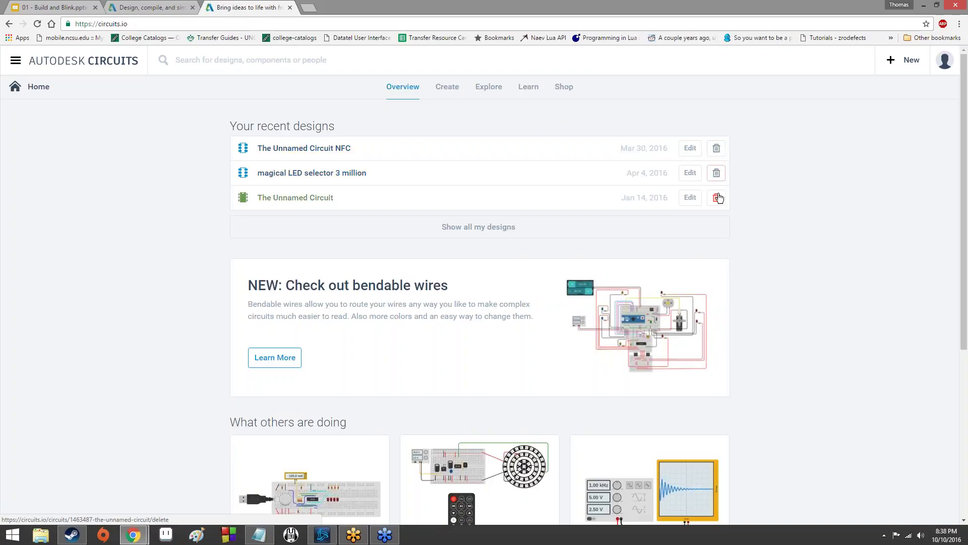
left_click(717, 197)
left_click(525, 97)
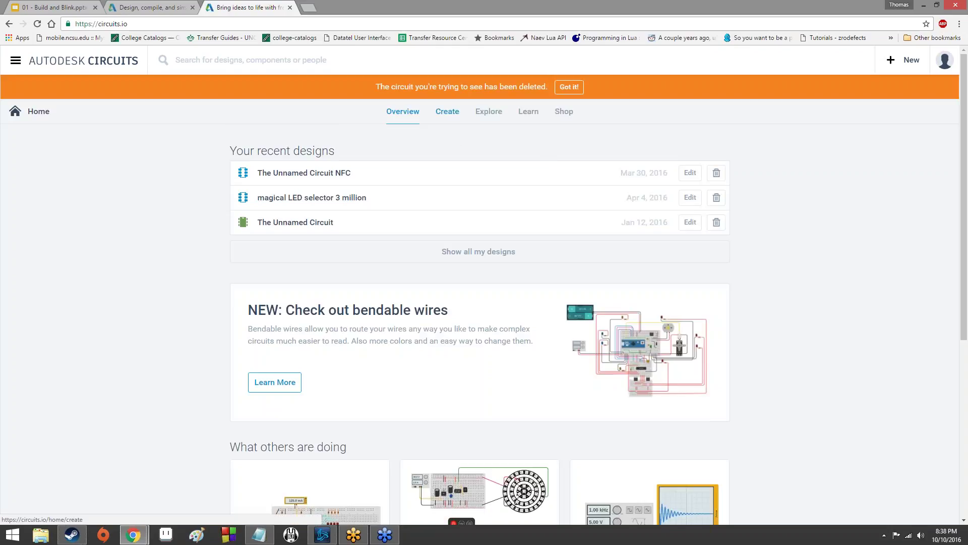
left_click(448, 125)
left_click(342, 290)
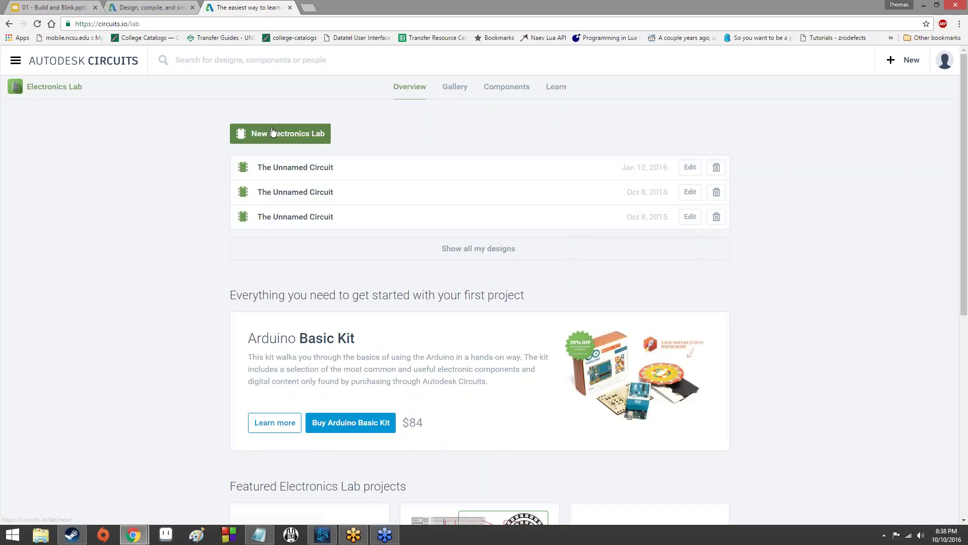
Create a new Electronics Lab design and wait for its empty breadboard editor to load.
left_click(317, 134)
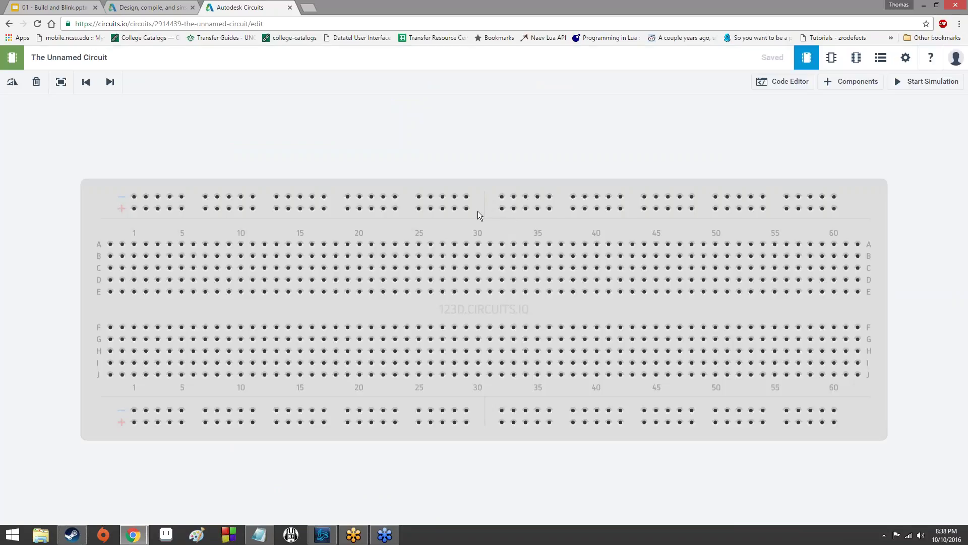
scroll(461, 240, "up", 5)
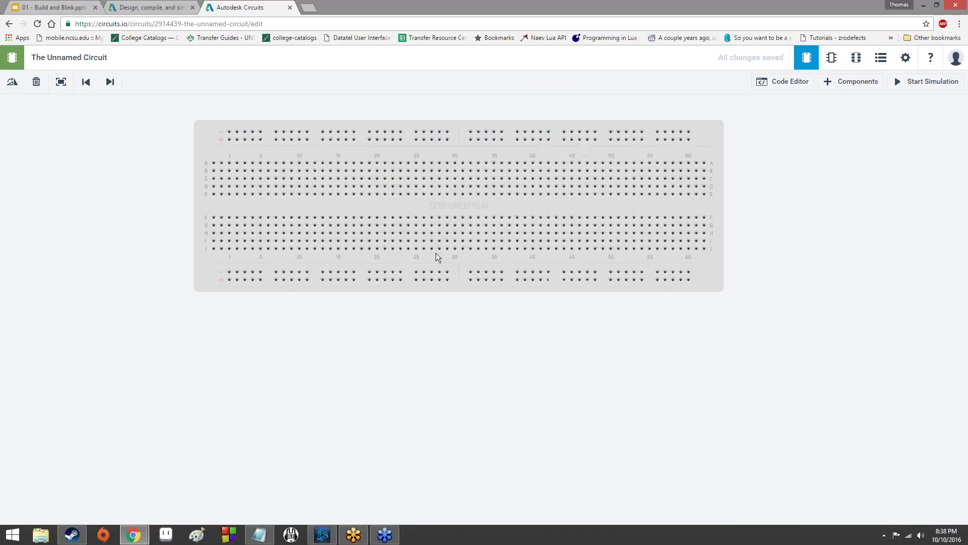
scroll(430, 229, "down", 5)
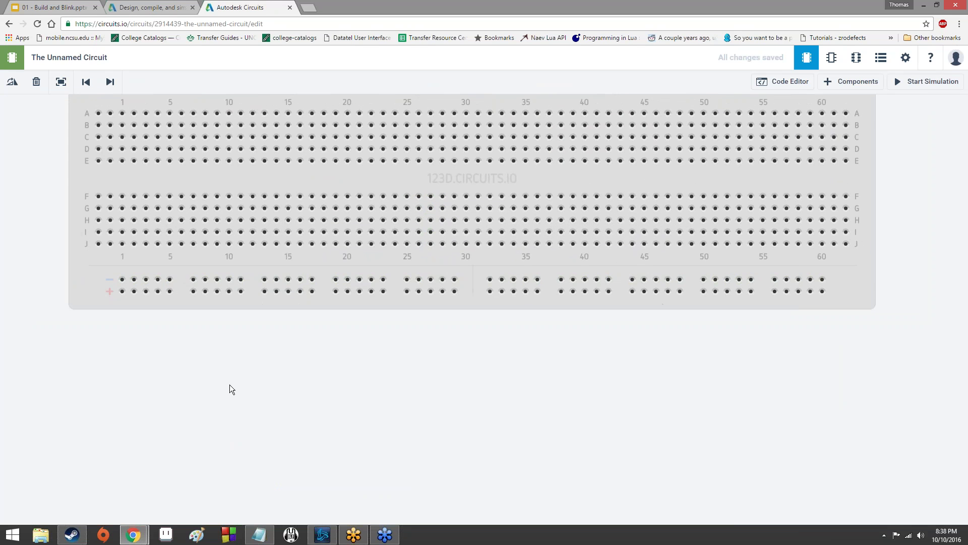
scroll(210, 465, "up", 1)
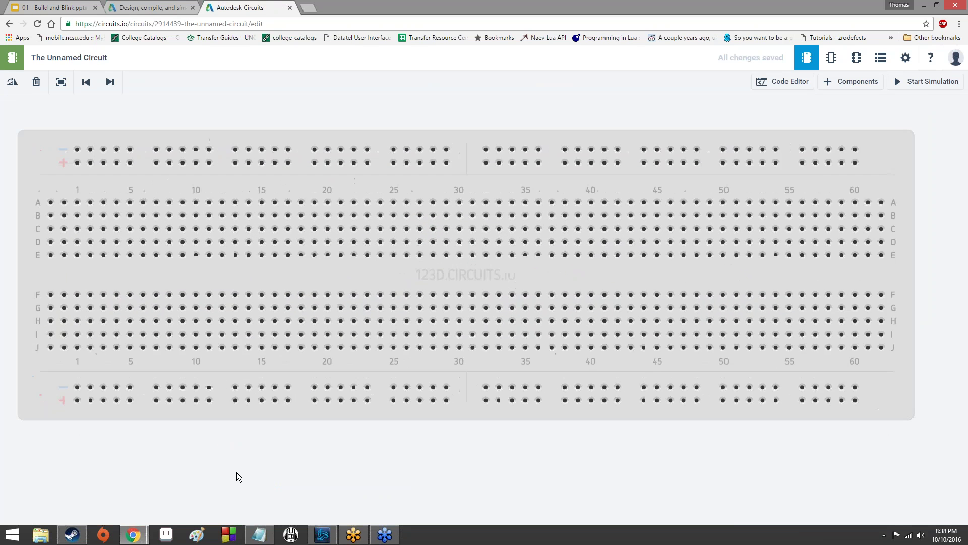
scroll(237, 475, "down", 2)
scroll(238, 472, "up", 2)
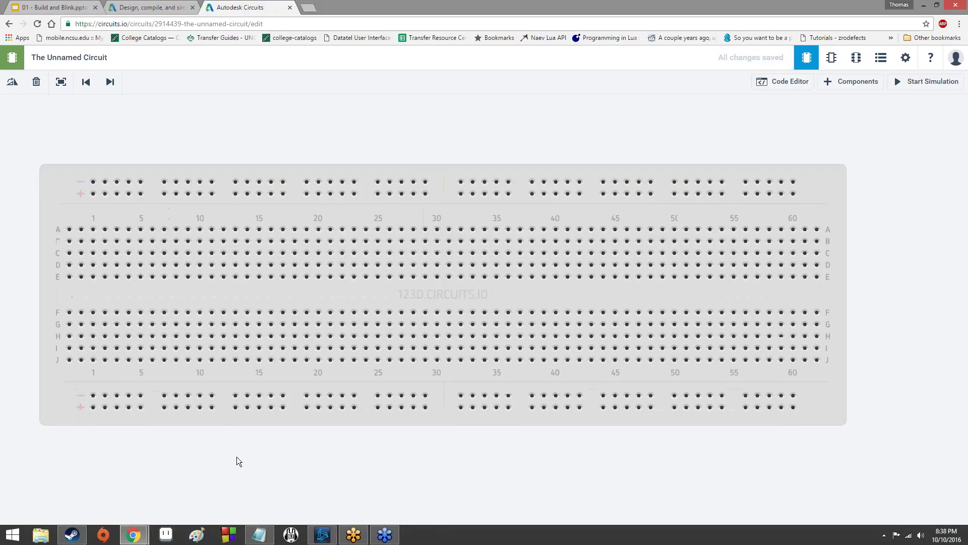
scroll(237, 460, "down", 1)
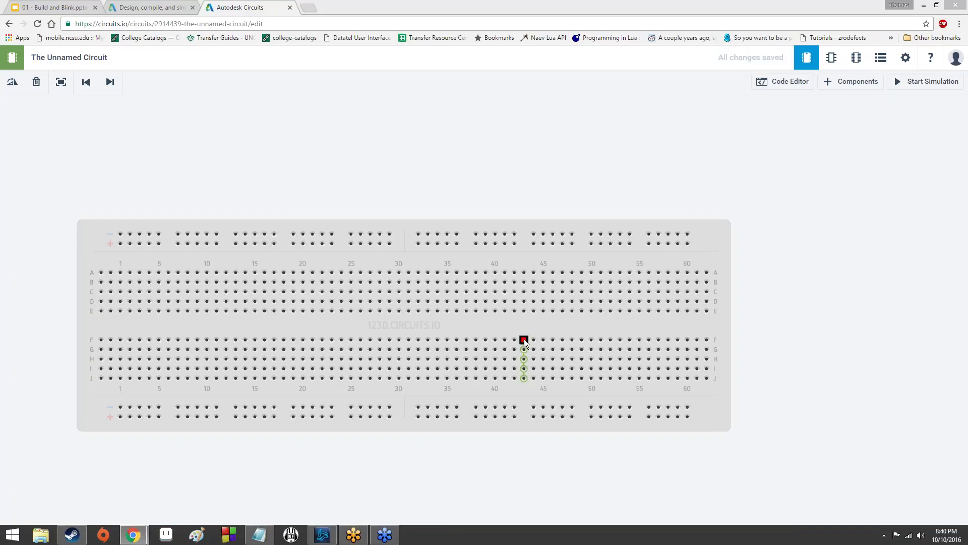
Return to the 01 - Build and Blink presentation and scroll down to its Hardware slide.
left_click(43, 8)
scroll(76, 395, "down", 5)
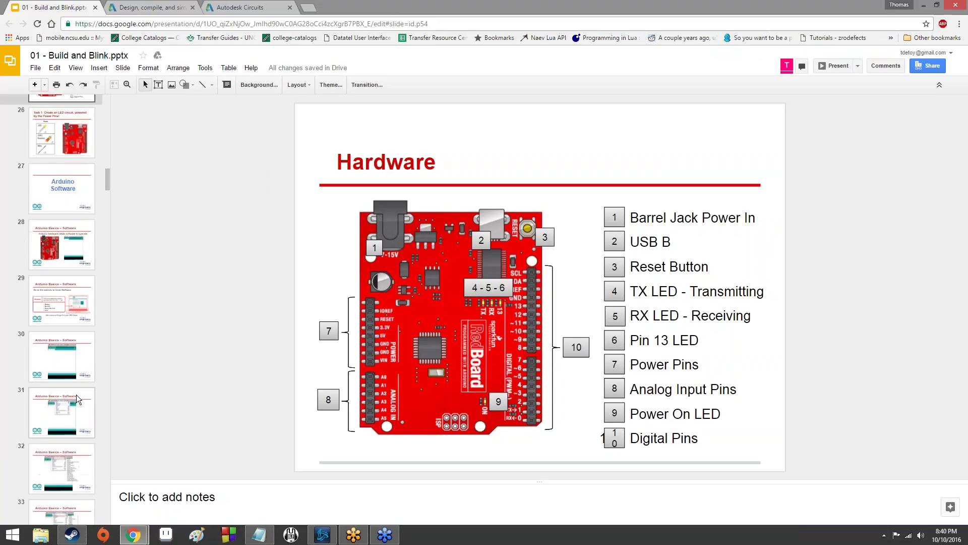
scroll(76, 394, "down", 20)
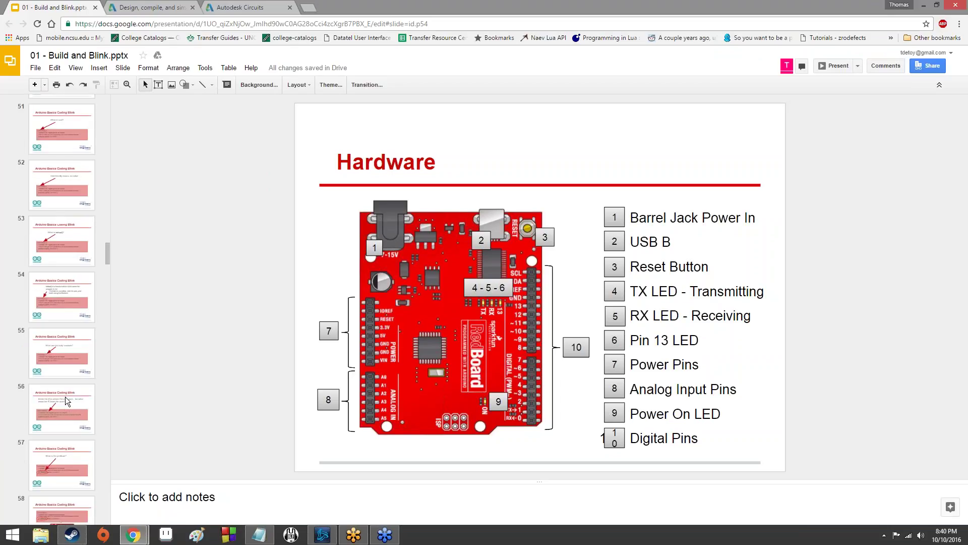
scroll(65, 396, "down", 15)
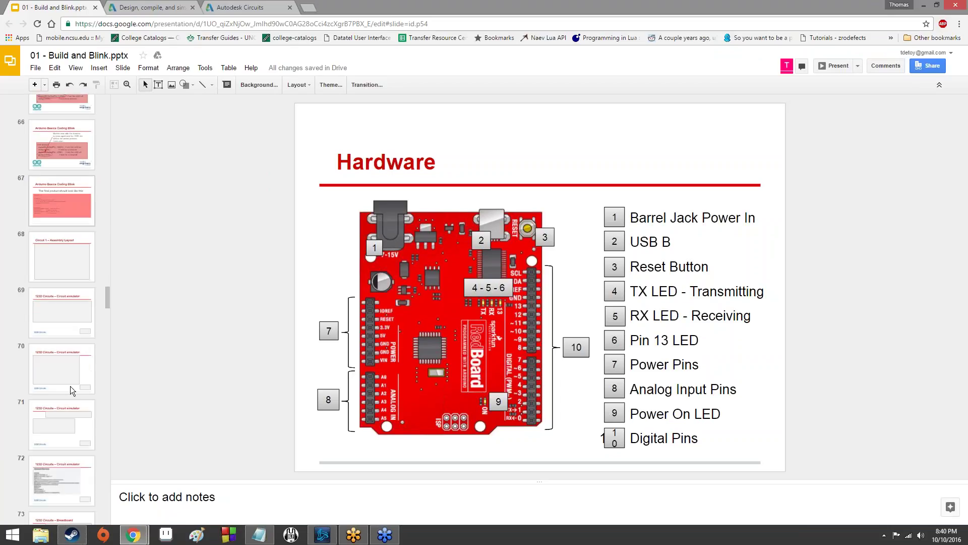
scroll(71, 386, "down", 20)
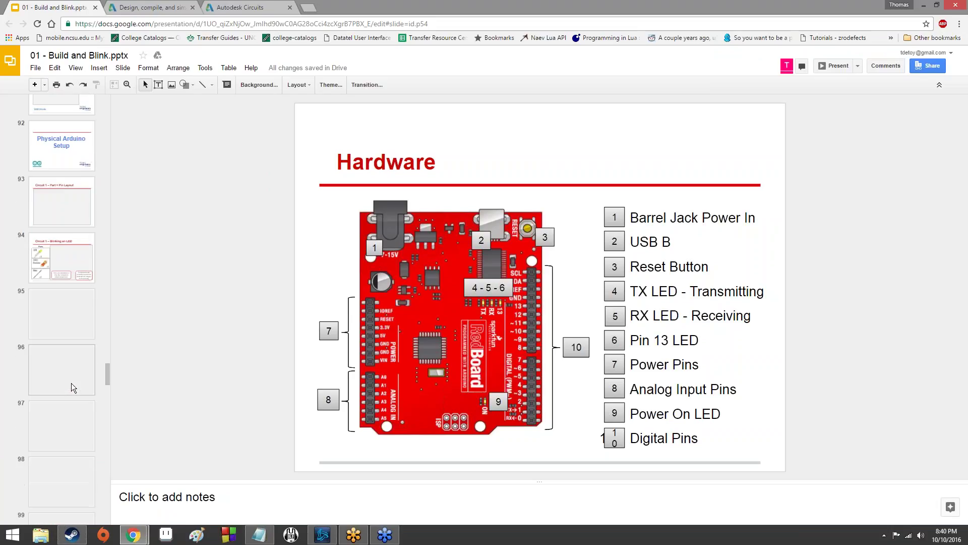
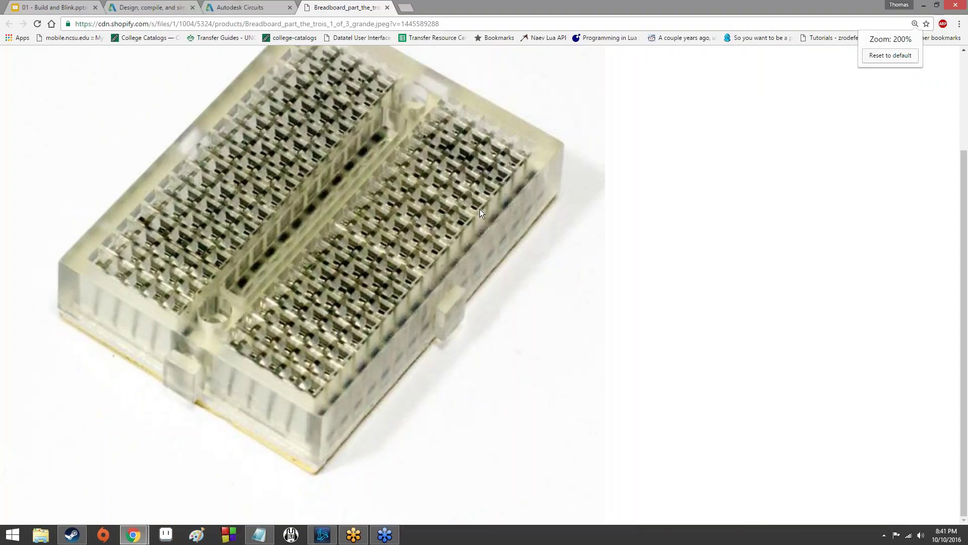
key("ctrl+2")
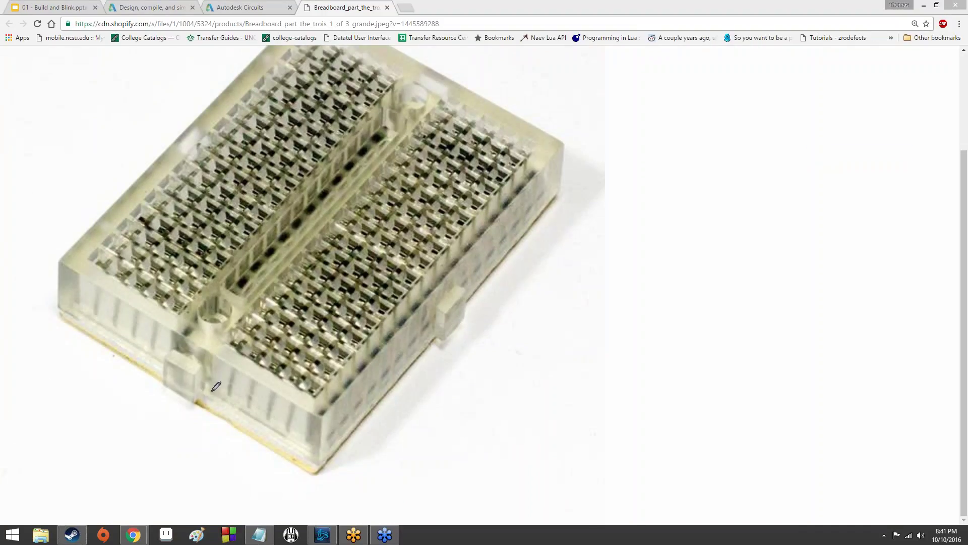
mouse_move(211, 388)
left_mouse_down()
mouse_move(216, 352)
mouse_move(234, 351)
mouse_move(234, 386)
mouse_move(237, 361)
mouse_move(249, 354)
mouse_move(262, 362)
mouse_move(249, 408)
mouse_move(270, 368)
mouse_move(279, 379)
mouse_move(268, 414)
mouse_move(283, 386)
mouse_move(300, 387)
mouse_move(288, 429)
mouse_move(308, 395)
mouse_move(319, 403)
mouse_move(311, 442)
left_mouse_up()
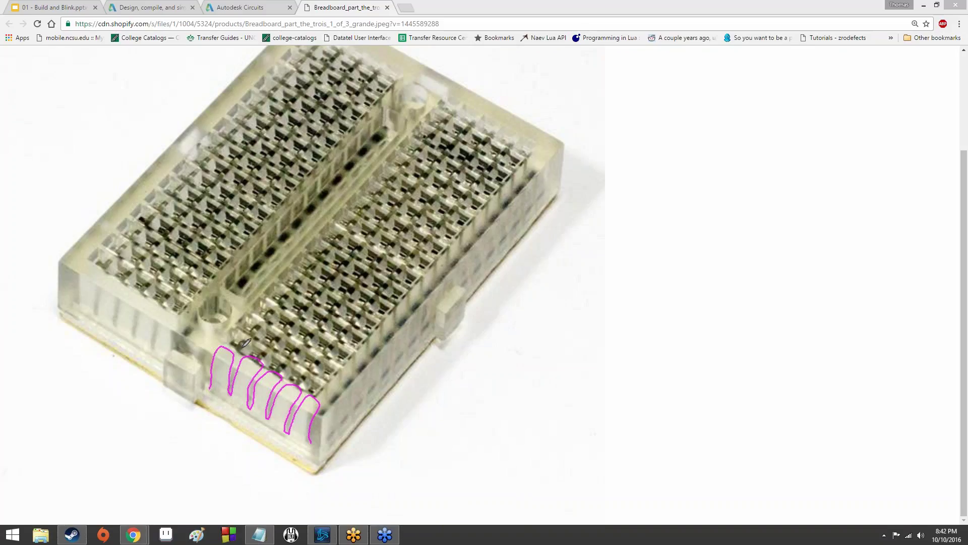
mouse_move(234, 334)
left_mouse_down()
mouse_move(264, 345)
mouse_move(272, 365)
mouse_move(290, 362)
mouse_move(282, 373)
mouse_move(299, 369)
mouse_move(319, 396)
left_mouse_up()
mouse_move(207, 386)
left_mouse_down()
mouse_move(311, 452)
mouse_move(313, 443)
left_mouse_up()
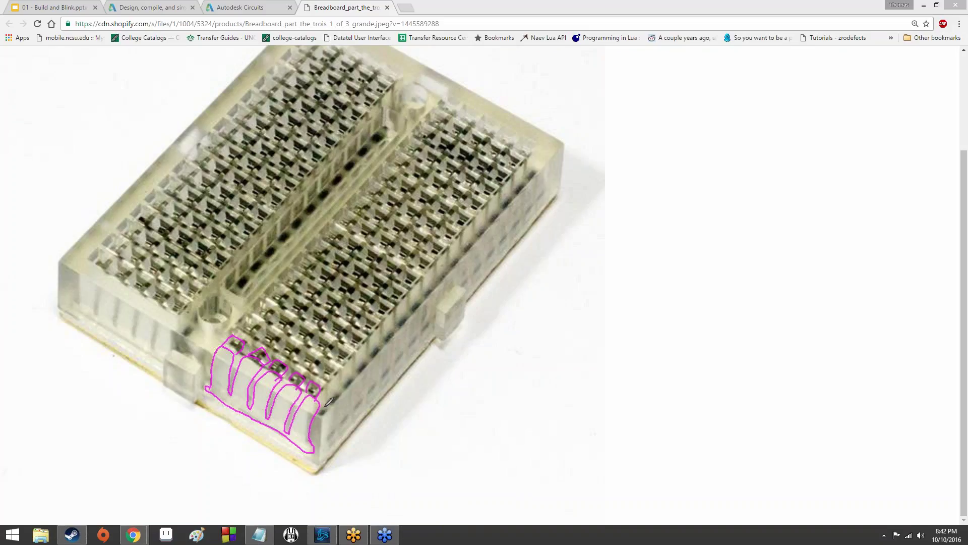
left_click(75, 311)
mouse_move(81, 311)
left_mouse_down()
mouse_move(166, 359)
mouse_move(181, 317)
mouse_move(170, 296)
mouse_move(150, 340)
mouse_move(164, 296)
mouse_move(146, 290)
mouse_move(134, 325)
mouse_move(152, 279)
mouse_move(137, 276)
mouse_move(116, 318)
mouse_move(133, 273)
mouse_move(119, 266)
mouse_move(107, 271)
mouse_move(95, 310)
mouse_move(108, 254)
mouse_move(94, 252)
mouse_move(74, 309)
left_mouse_up()
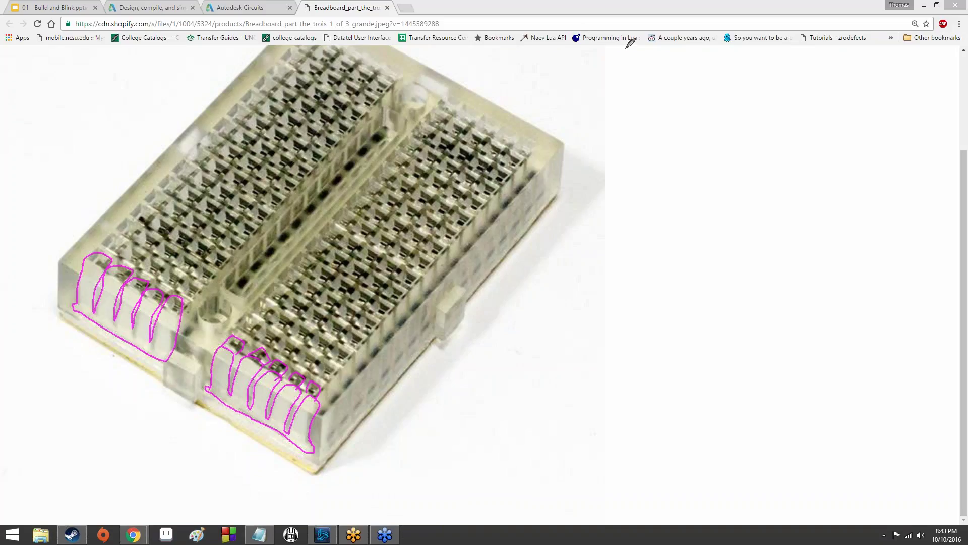
key("e")
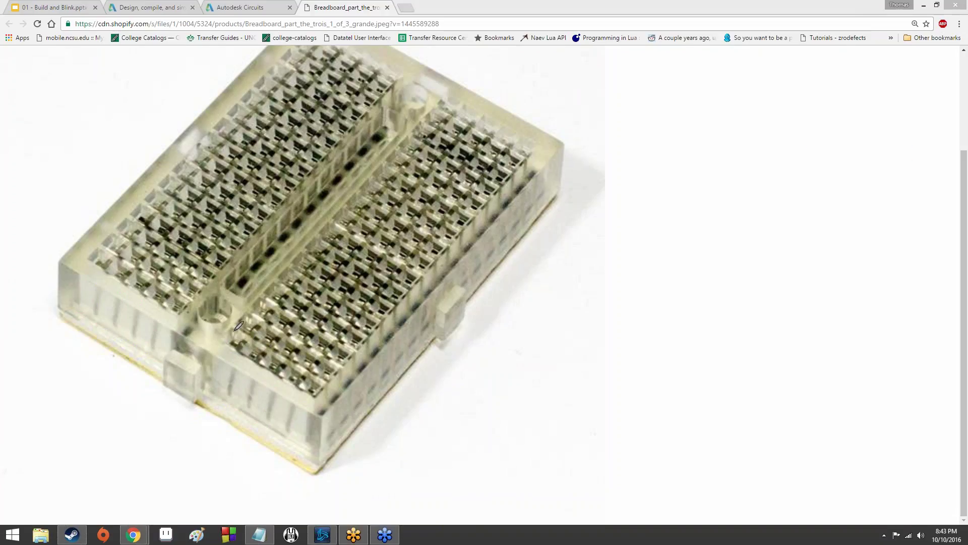
Loop ink marks around the lower breadboard rows on the photo, then erase all drawings.
mouse_move(226, 332)
left_mouse_down()
mouse_move(317, 389)
mouse_move(317, 369)
mouse_move(265, 328)
mouse_move(245, 320)
left_mouse_up()
mouse_move(241, 333)
left_mouse_down()
mouse_move(297, 385)
mouse_move(320, 386)
mouse_move(260, 343)
left_mouse_up()
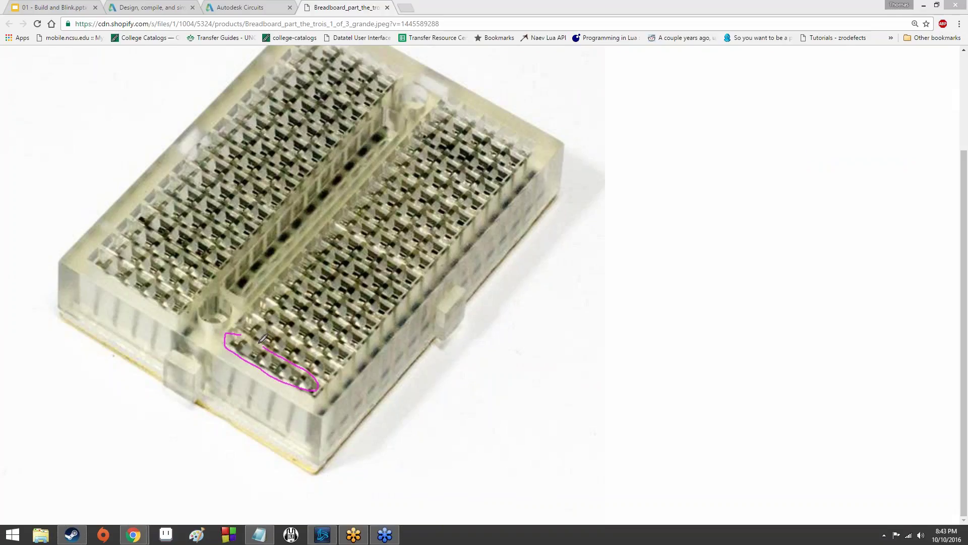
mouse_move(262, 308)
left_mouse_down()
mouse_move(236, 313)
mouse_move(290, 358)
mouse_move(328, 363)
mouse_move(255, 317)
mouse_move(263, 302)
mouse_move(301, 344)
mouse_move(341, 355)
left_mouse_up()
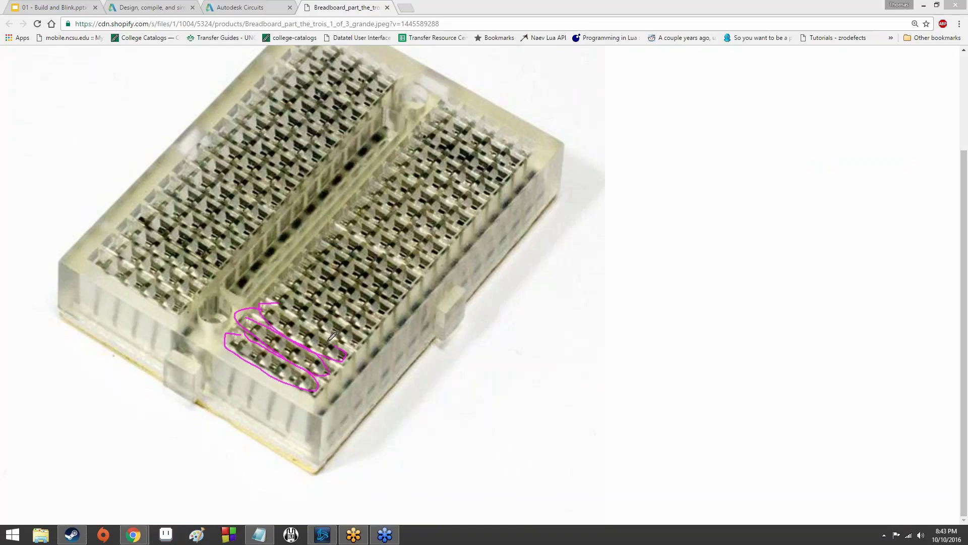
mouse_move(295, 294)
left_mouse_down()
mouse_move(286, 314)
mouse_move(356, 345)
mouse_move(335, 310)
mouse_move(303, 299)
left_mouse_up()
mouse_move(317, 348)
left_mouse_down()
mouse_move(328, 303)
mouse_move(323, 333)
mouse_move(275, 374)
left_mouse_up()
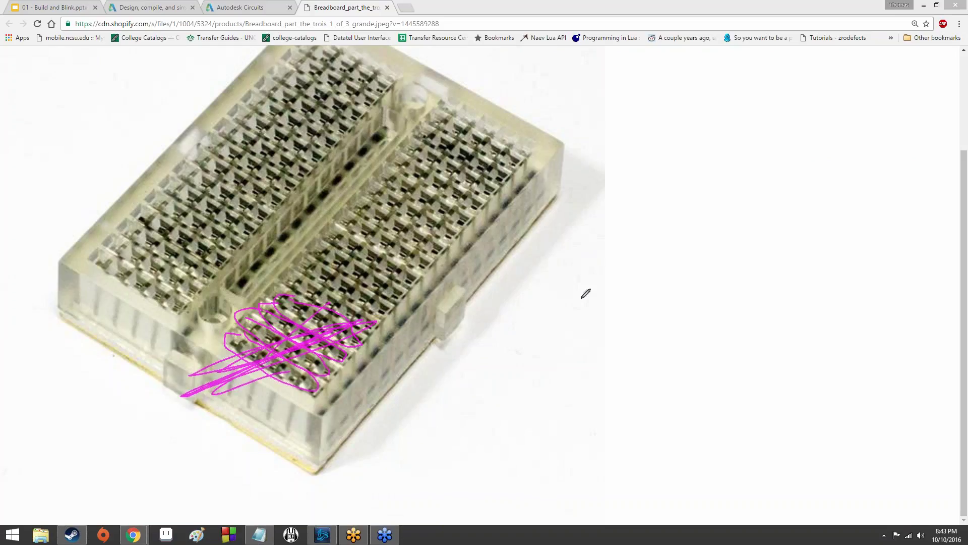
mouse_move(219, 331)
left_mouse_down()
mouse_move(236, 293)
mouse_move(247, 296)
mouse_move(219, 295)
mouse_move(229, 290)
mouse_move(217, 310)
mouse_move(265, 291)
mouse_move(241, 287)
mouse_move(270, 296)
mouse_move(255, 290)
mouse_move(278, 282)
mouse_move(257, 277)
mouse_move(271, 282)
mouse_move(250, 293)
left_mouse_up()
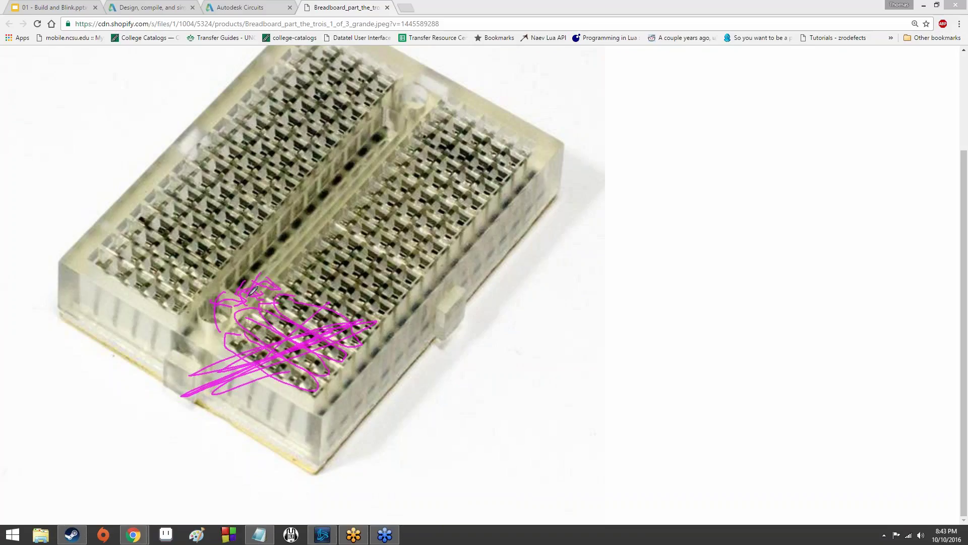
right_click(819, 148)
left_click(824, 192)
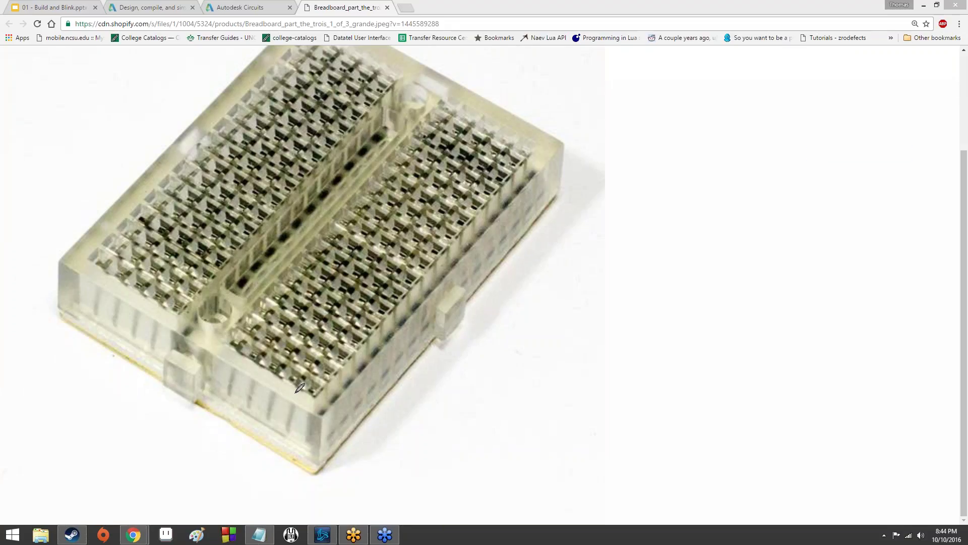
Draw magenta lines along five connected rows and mark crossings on the centre channel.
left_click_drag(237, 339, 306, 379)
left_click_drag(259, 327, 317, 367)
left_click_drag(270, 310, 335, 353)
left_click_drag(288, 304, 348, 345)
left_click_drag(301, 285, 363, 323)
left_click_drag(214, 312, 389, 126)
left_click_drag(305, 201, 329, 214)
left_click_drag(277, 244, 258, 267)
left_click_drag(264, 248, 286, 256)
mouse_move(232, 277)
left_mouse_down()
mouse_move(255, 285)
mouse_move(254, 272)
mouse_move(237, 293)
left_mouse_up()
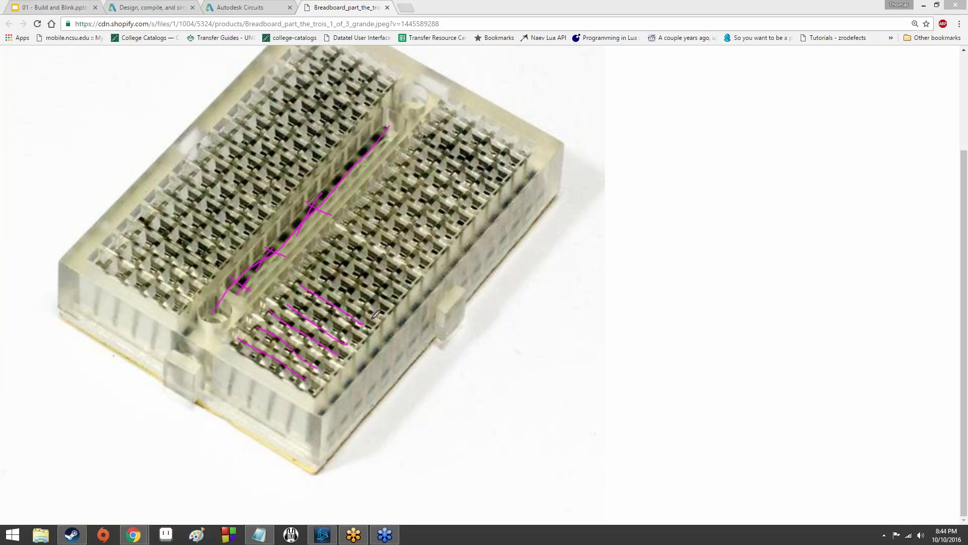
Sketch curves and an arrow from the channel mark out past the board's right side.
left_click_drag(369, 323, 446, 331)
left_click_drag(364, 324, 376, 324)
mouse_move(266, 245)
left_mouse_down()
mouse_move(289, 257)
mouse_move(294, 285)
mouse_move(331, 276)
mouse_move(350, 239)
mouse_move(355, 259)
left_mouse_up()
mouse_move(356, 251)
left_mouse_down()
mouse_move(401, 278)
mouse_move(419, 259)
mouse_move(485, 256)
left_mouse_up()
left_click_drag(402, 284, 418, 268)
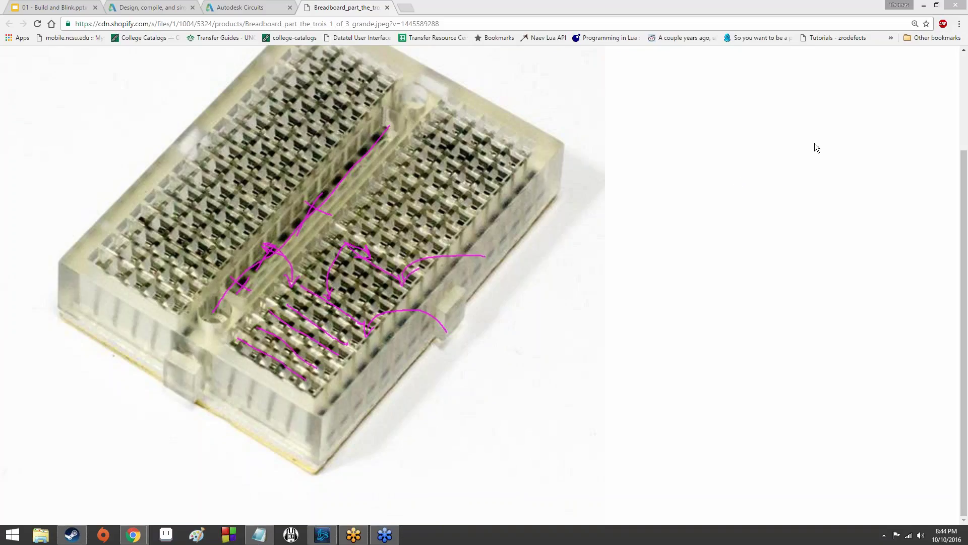
Erase all drawings and view the breadboard photo at full size.
right_click(806, 127)
left_click(824, 194)
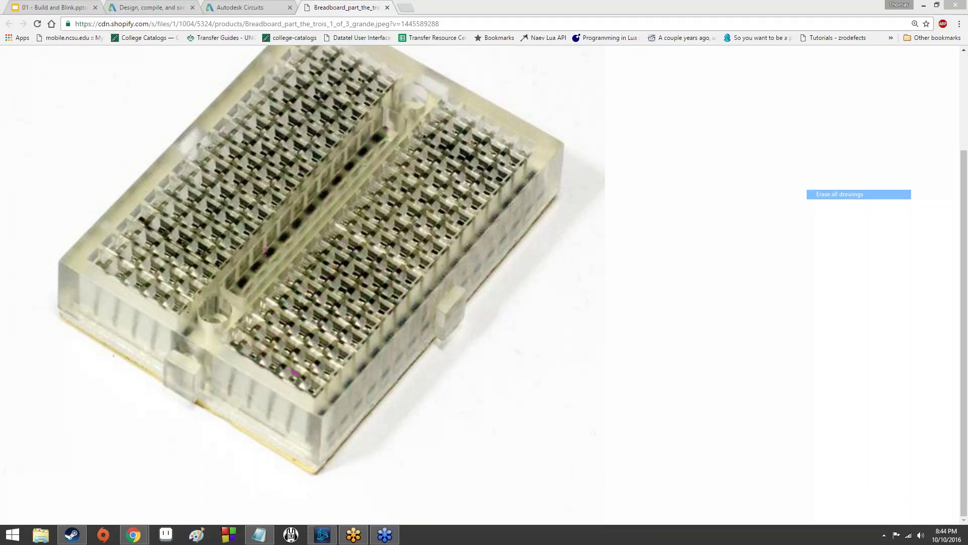
scroll(466, 311, "up", 2)
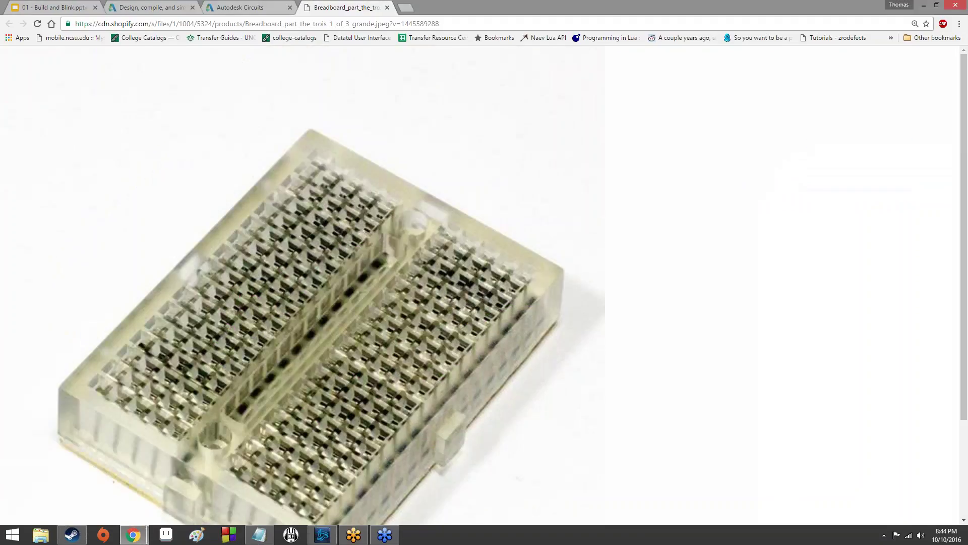
left_click(333, 220)
Return to the Autodesk Circuits tab and zoom in and out on the empty breadboard.
left_click(219, 7)
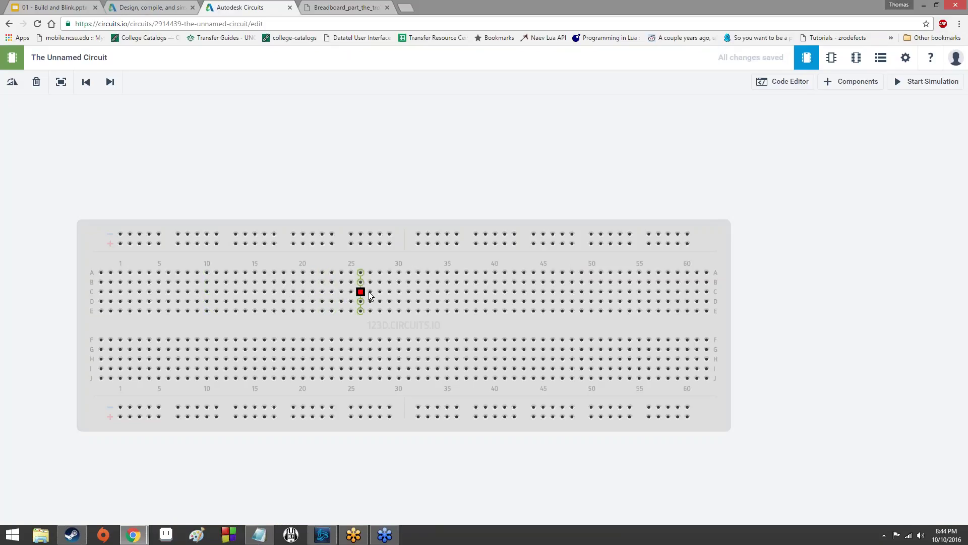
scroll(390, 295, "up", 5)
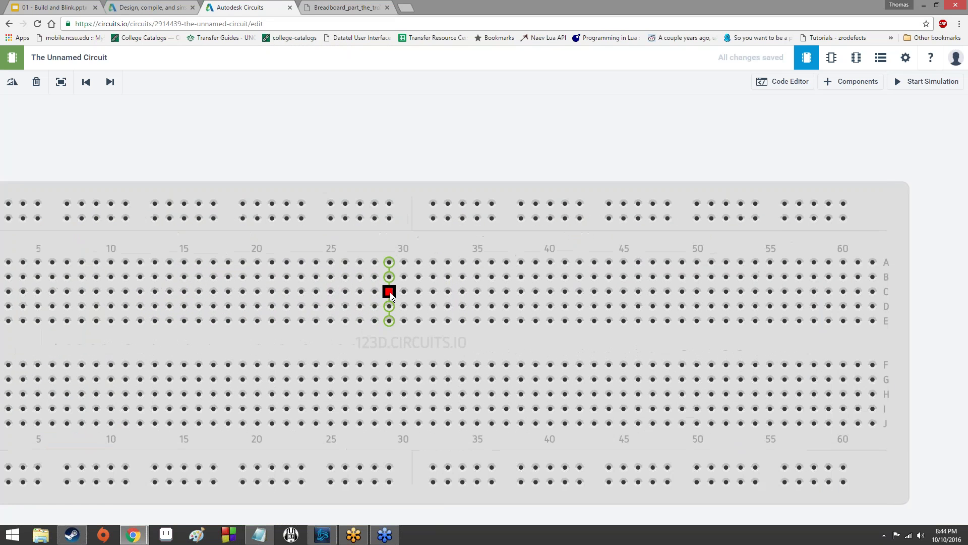
scroll(392, 292, "up", 2)
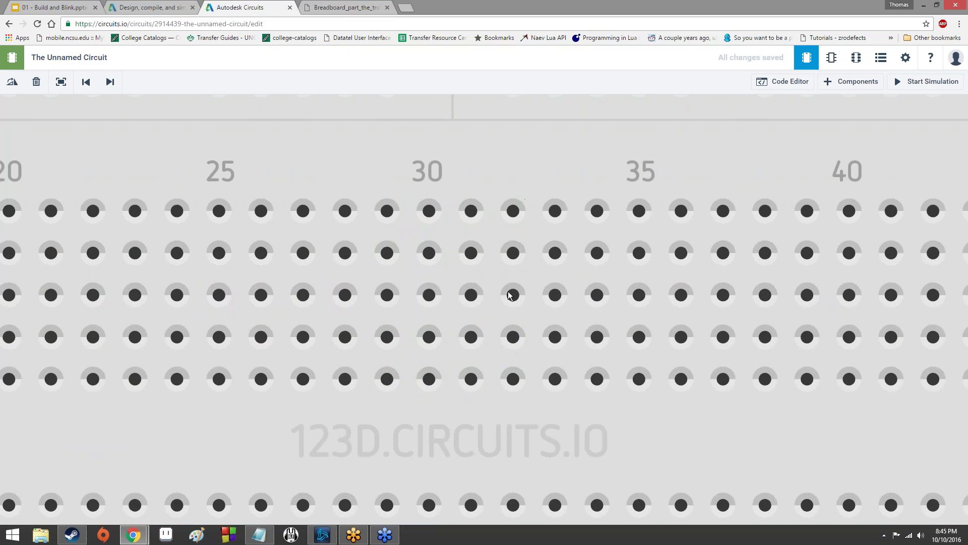
scroll(513, 294, "down", 3)
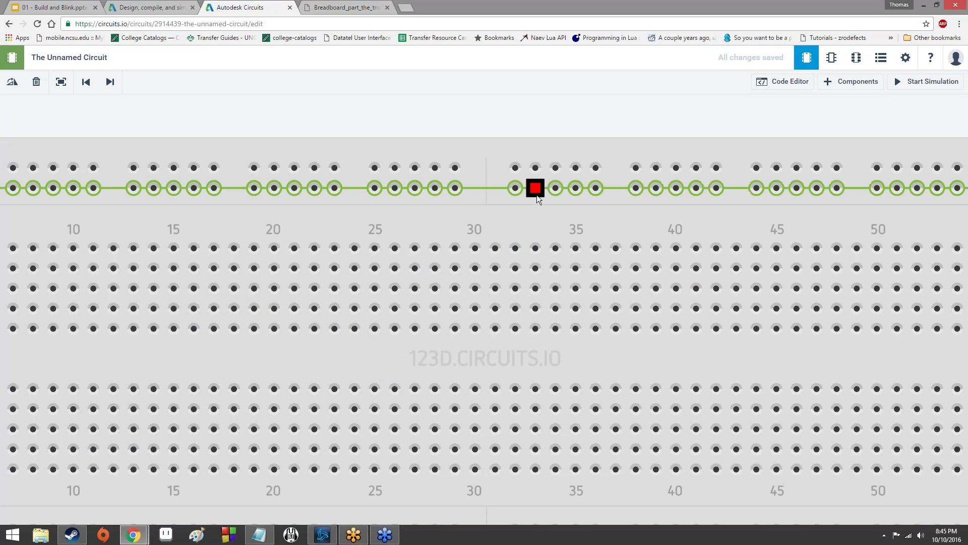
scroll(538, 194, "down", 2)
scroll(537, 194, "down", 2)
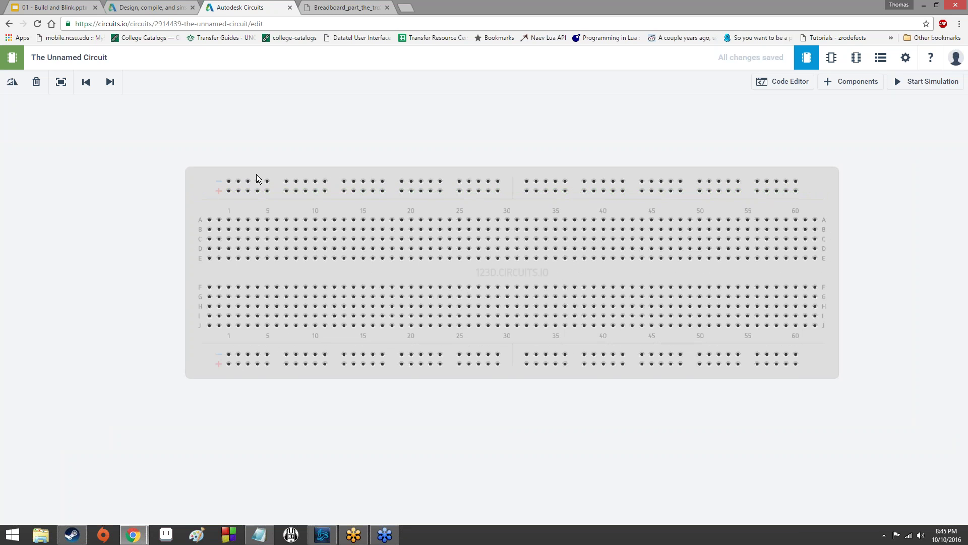
scroll(234, 188, "up", 5)
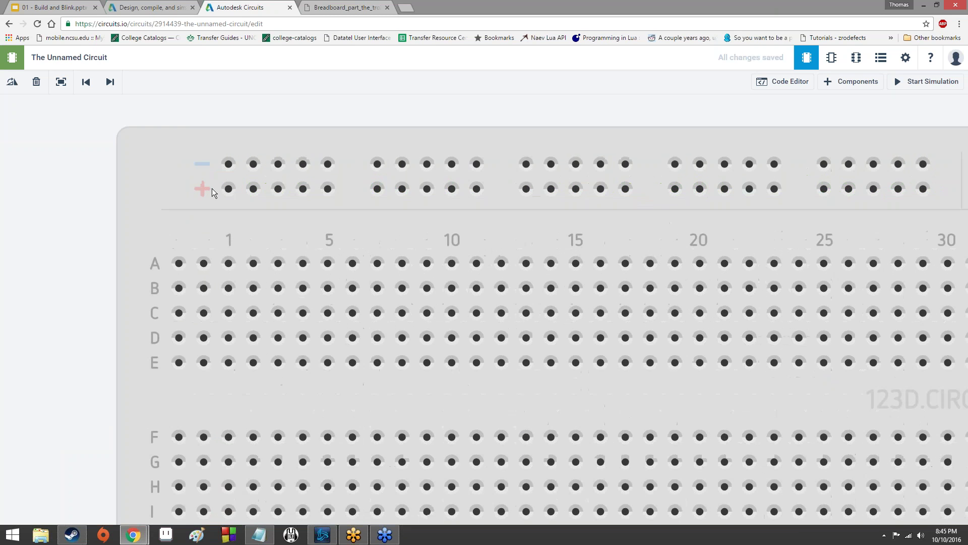
scroll(222, 187, "down", 4)
scroll(234, 194, "down", 3)
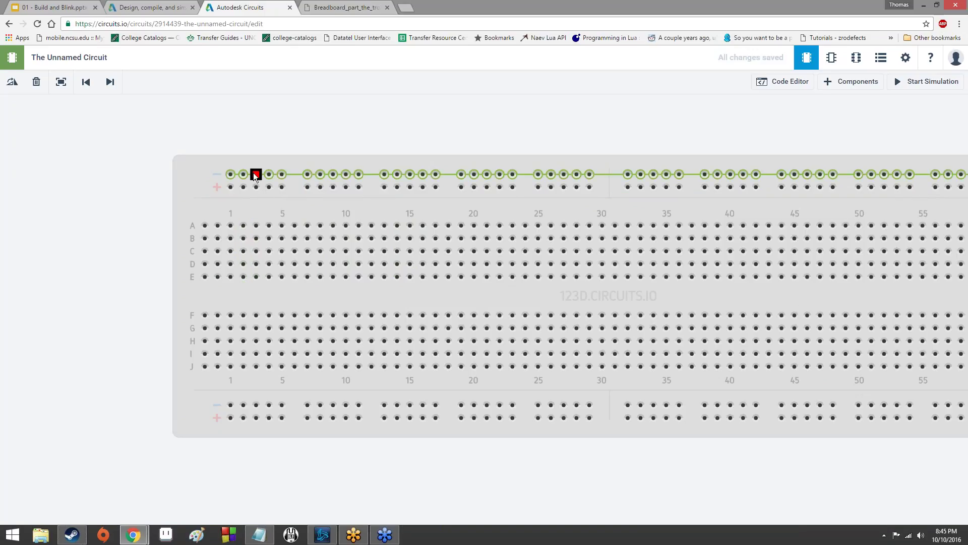
scroll(471, 238, "down", 1)
scroll(471, 235, "down", 2)
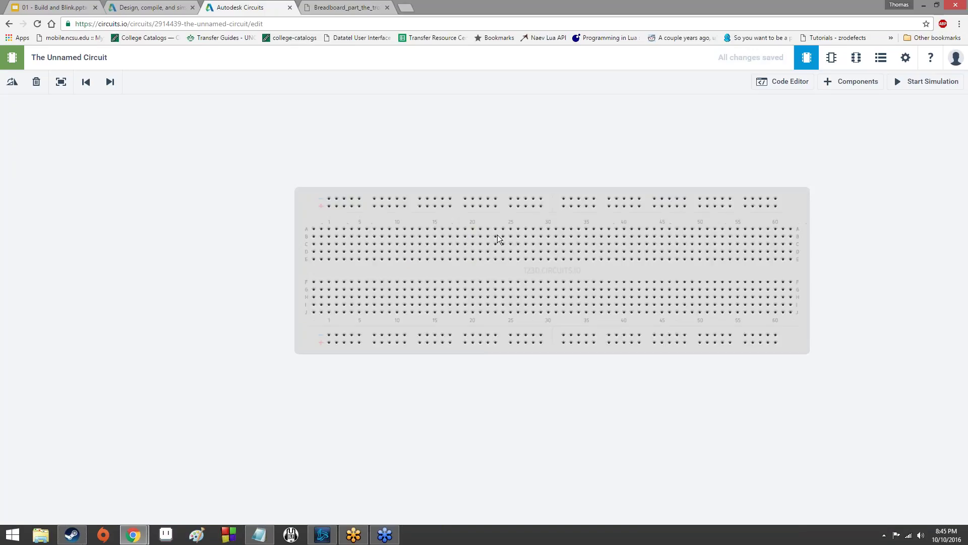
Pan the canvas left and move the breadboard lower on the canvas.
left_click_drag(598, 153, 392, 157)
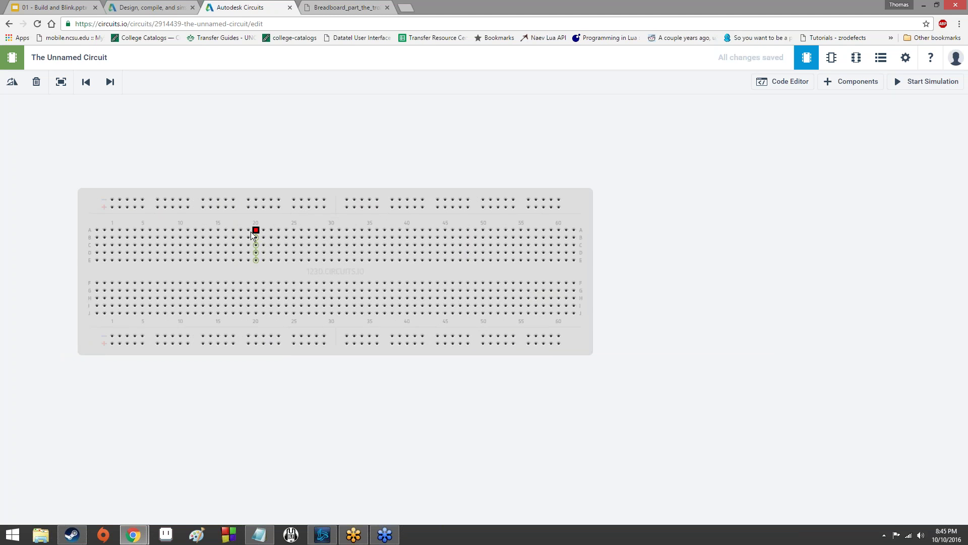
scroll(235, 237, "up", 2)
scroll(247, 240, "down", 3)
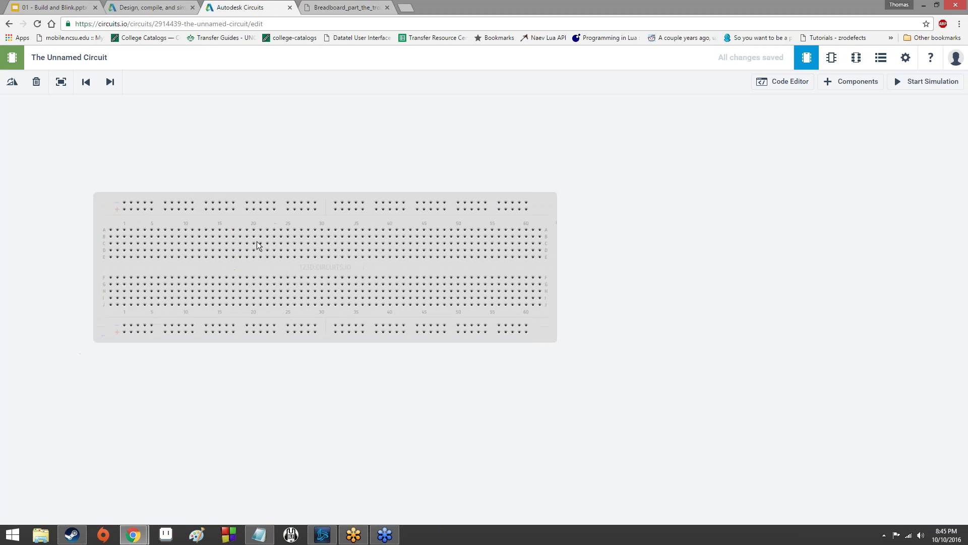
scroll(256, 241, "up", 5)
scroll(276, 243, "down", 1)
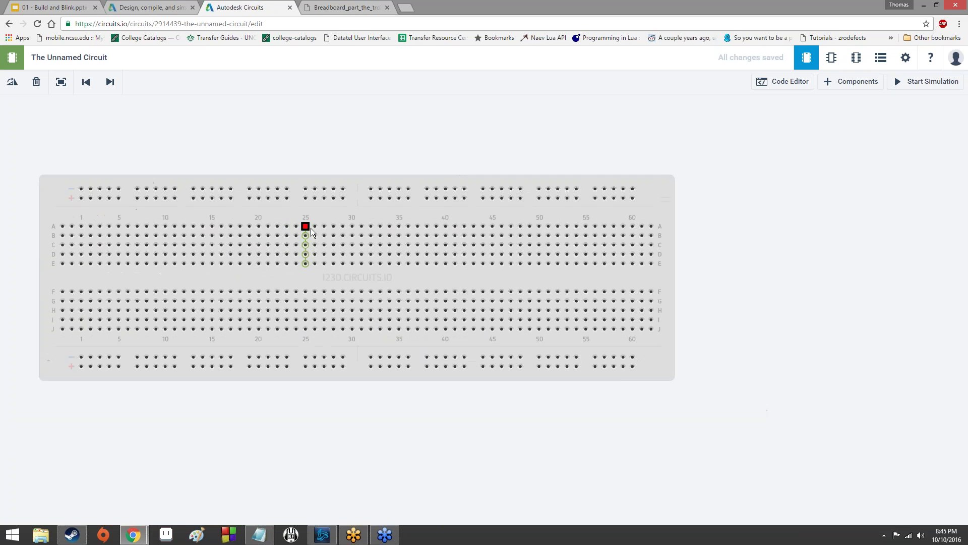
left_click_drag(350, 216, 400, 186)
Rotate the breadboard with R in 30° steps until it stands vertical.
key("r")
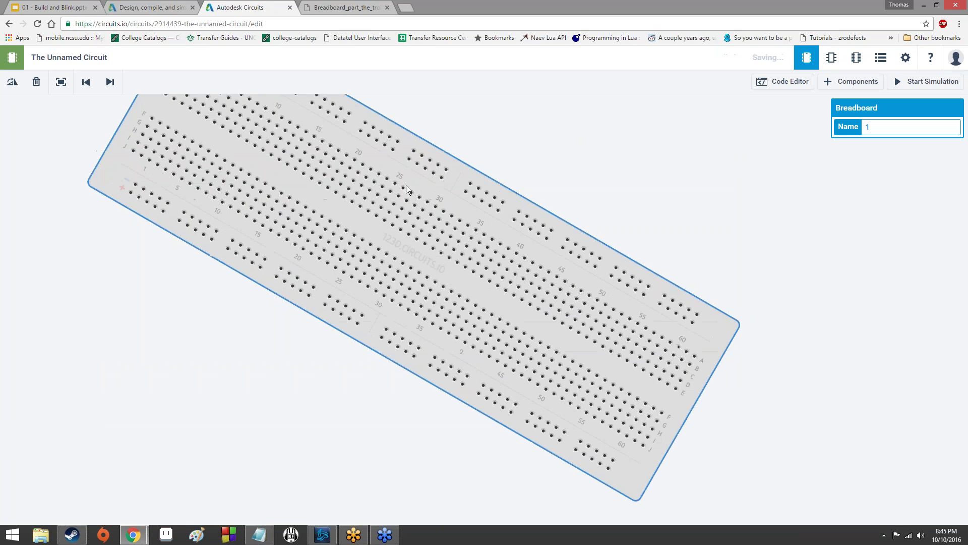
key("r")
key("r")
key("r")
key("r")
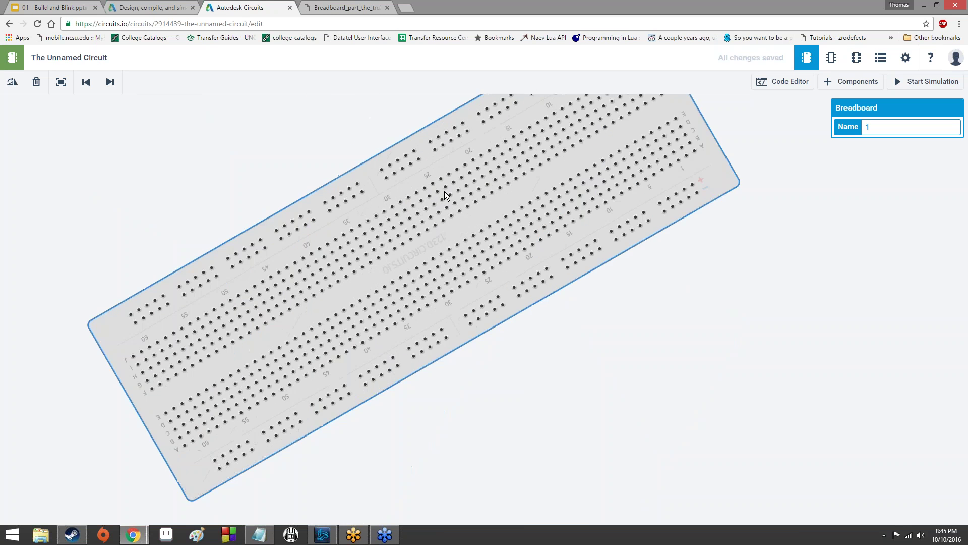
key("r")
key("r")
key("r")
key("r")
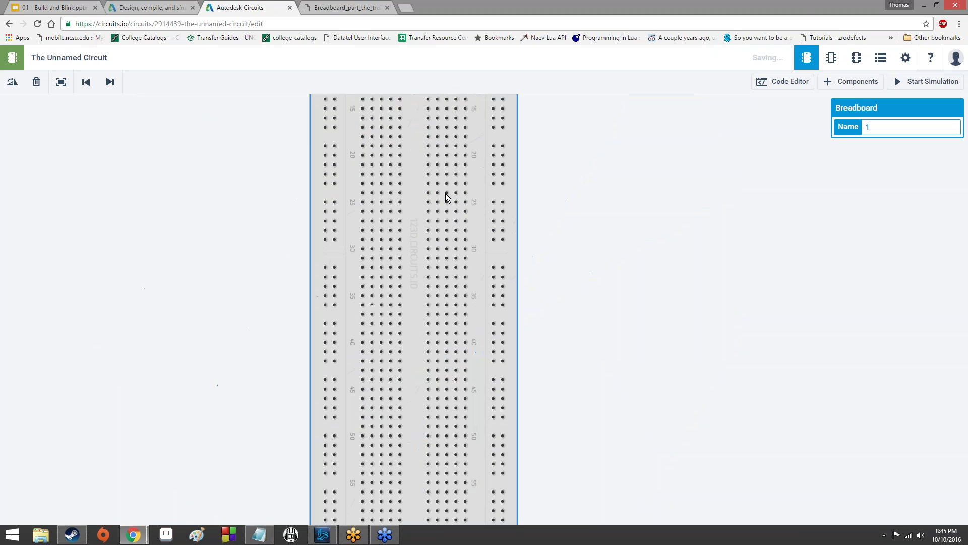
key("r")
key("r")
key("r")
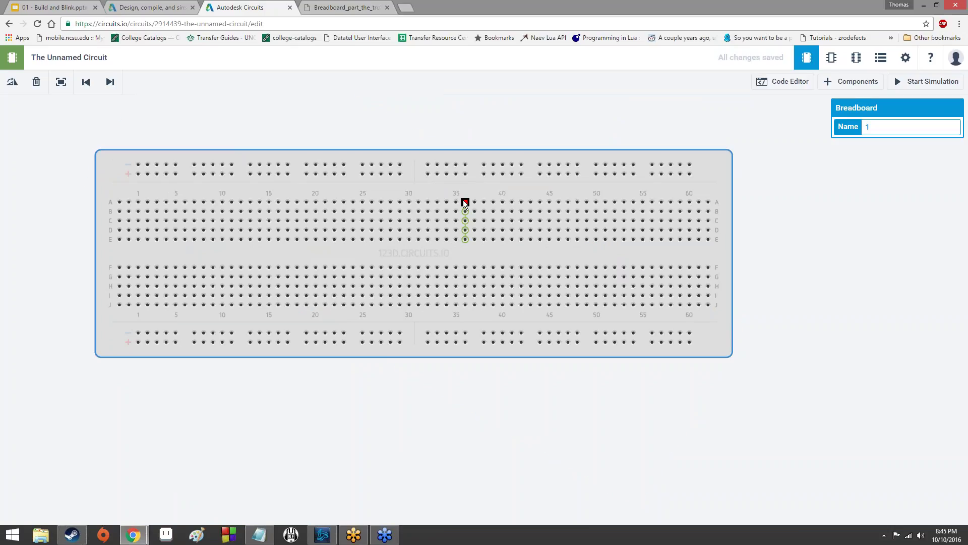
key("r")
key("r")
key("r")
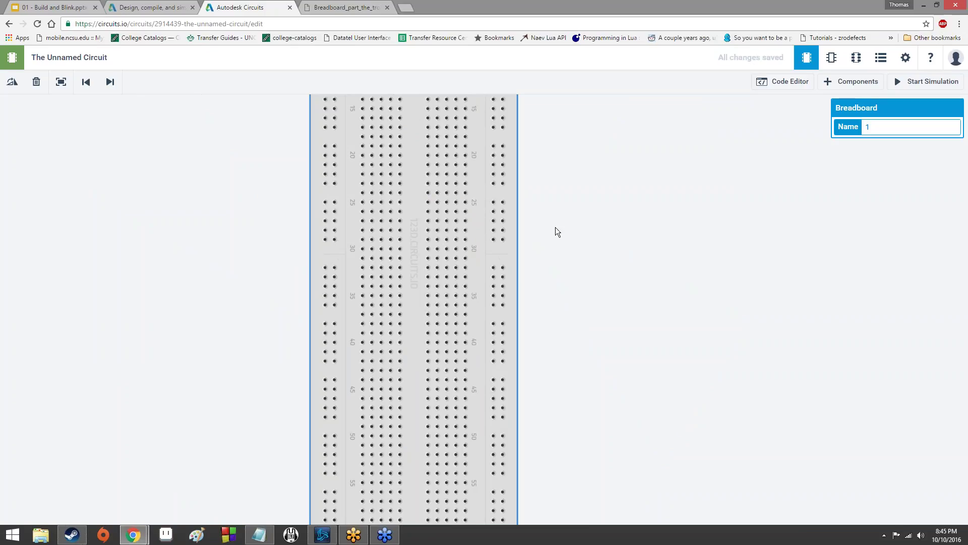
Zoom in and out, then drag so the whole breadboard sits on the canvas's right side.
scroll(555, 228, "down", 6)
scroll(556, 228, "up", 5)
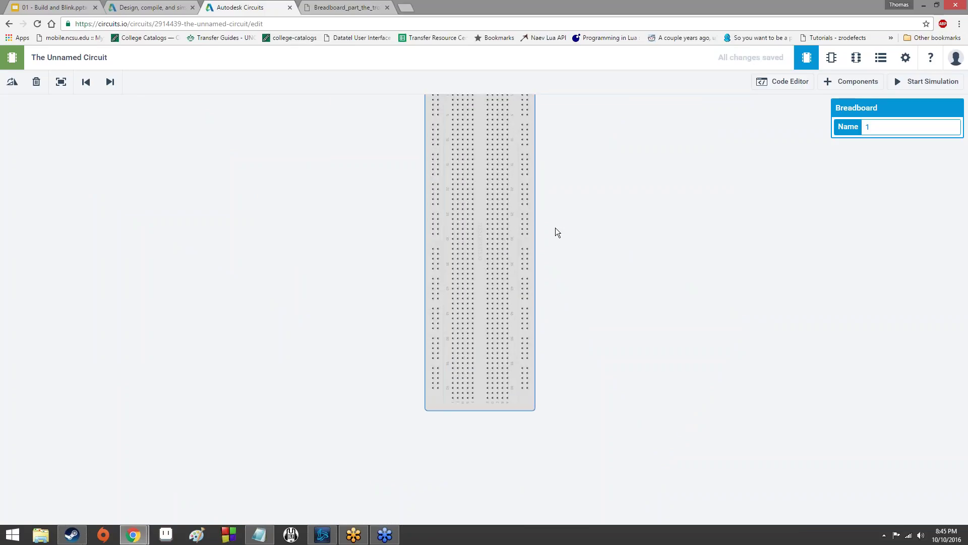
scroll(561, 217, "down", 3)
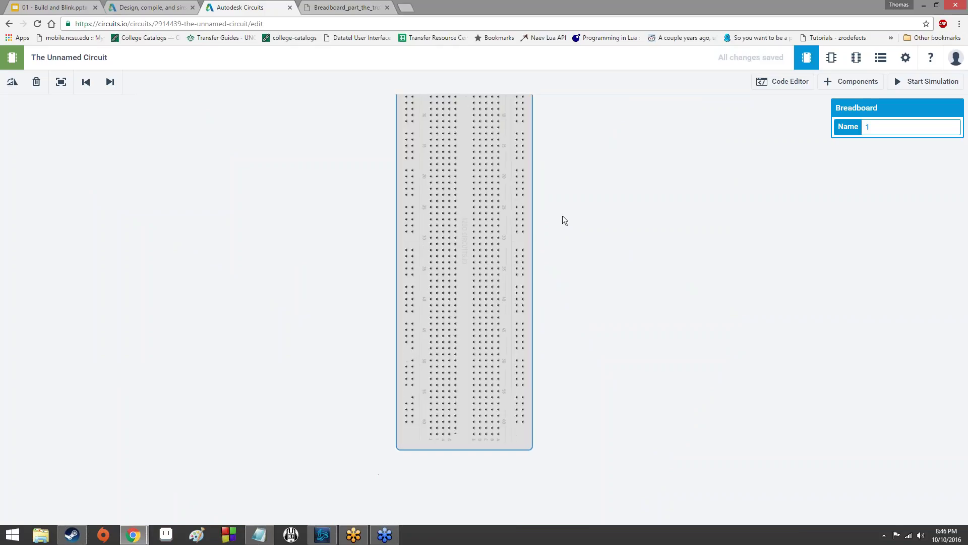
scroll(571, 213, "up", 3)
scroll(555, 212, "down", 3)
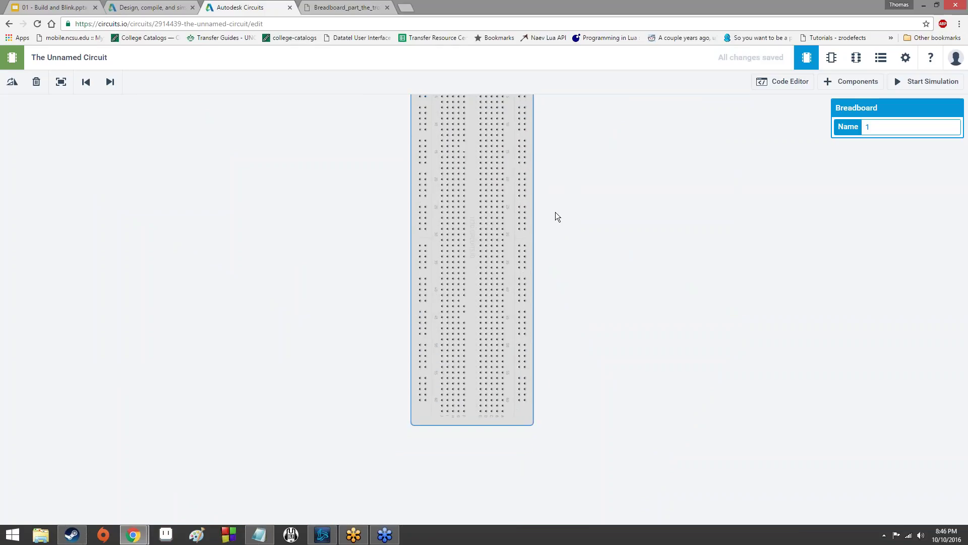
scroll(555, 212, "up", 2)
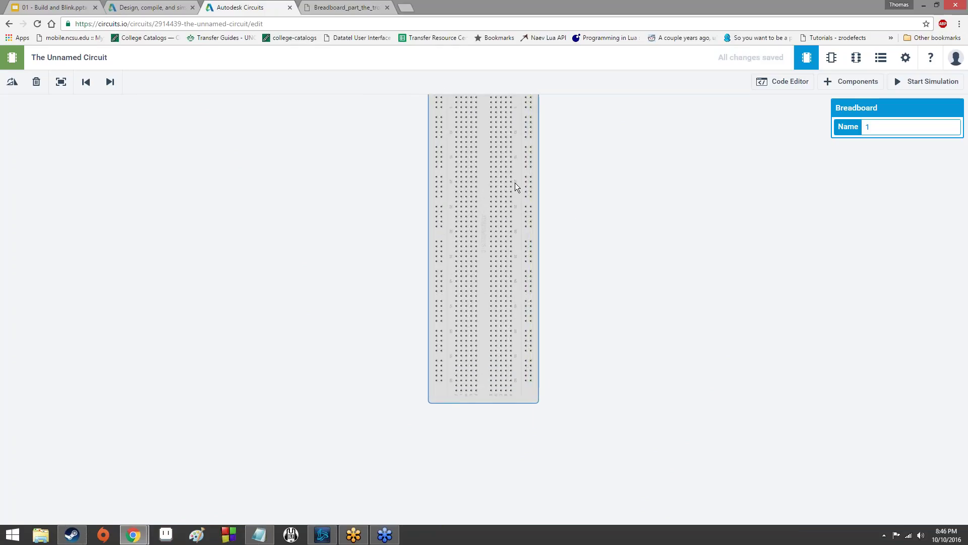
left_click_drag(515, 183, 761, 222)
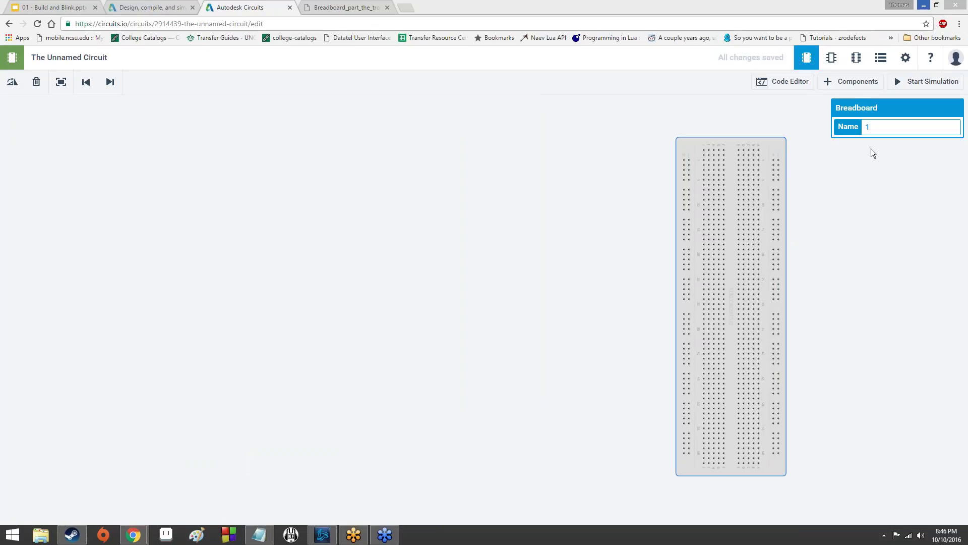
Open the Components library in the Circuits editor.
left_click(81, 7)
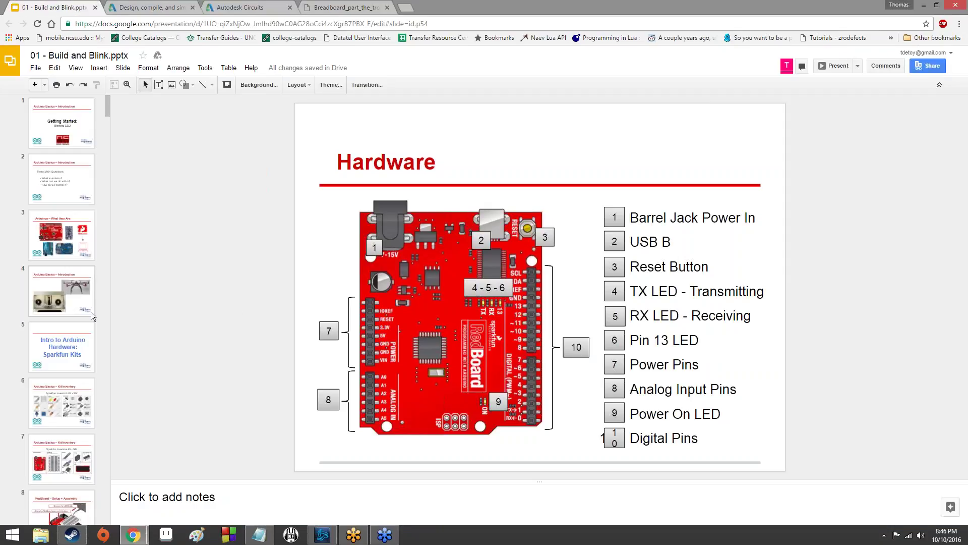
left_click(230, 6)
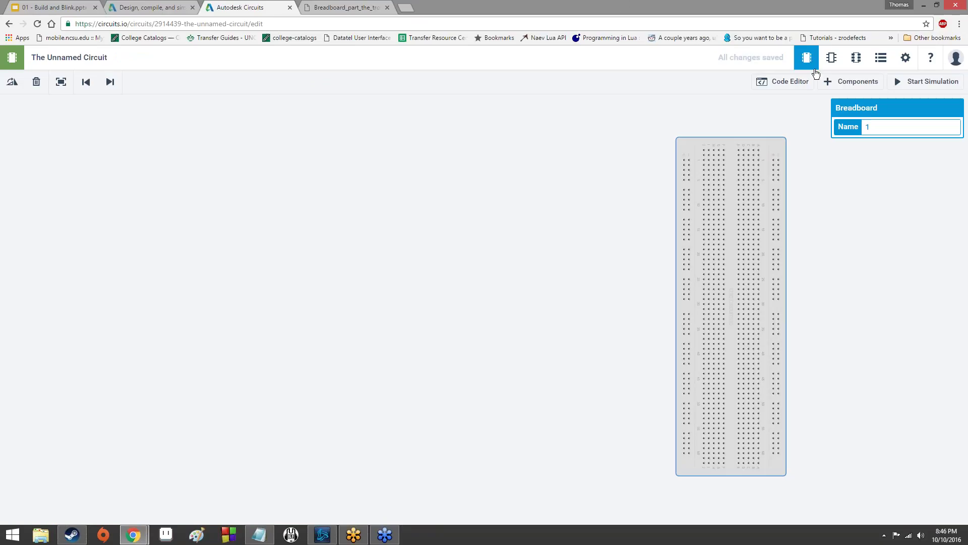
left_click(846, 85)
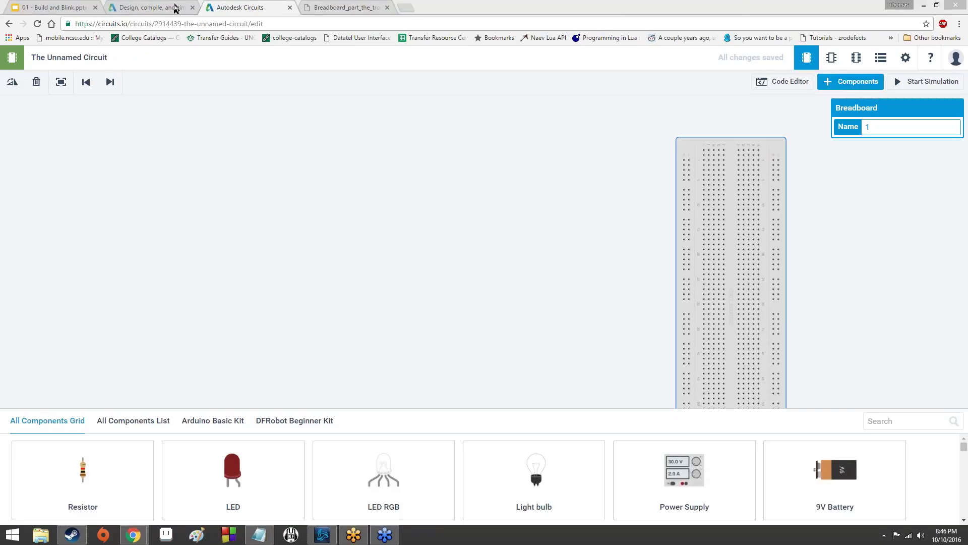
Check the Task 1 LED circuit parts slide in the Build and Blink slides, then return to Circuits.
left_click(53, 7)
scroll(71, 363, "down", 15)
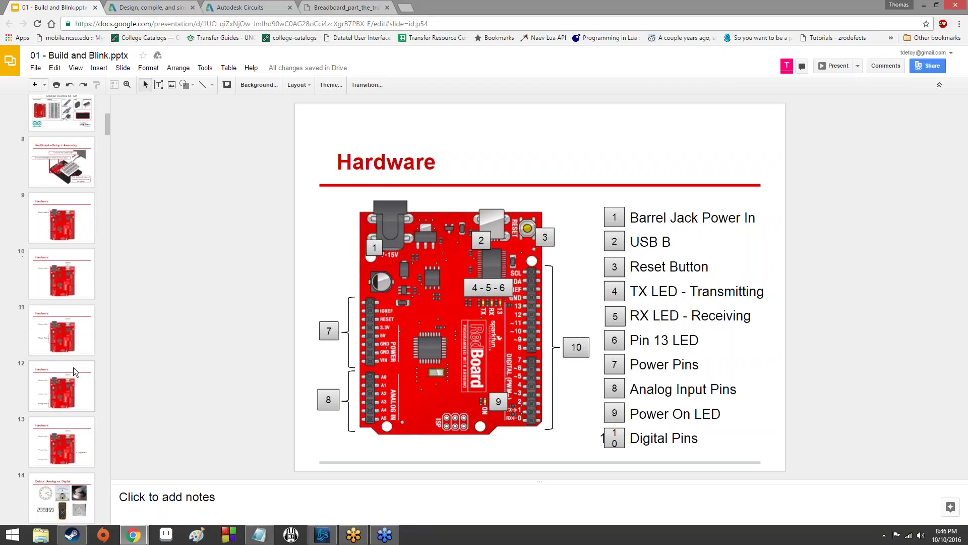
scroll(59, 359, "down", 20)
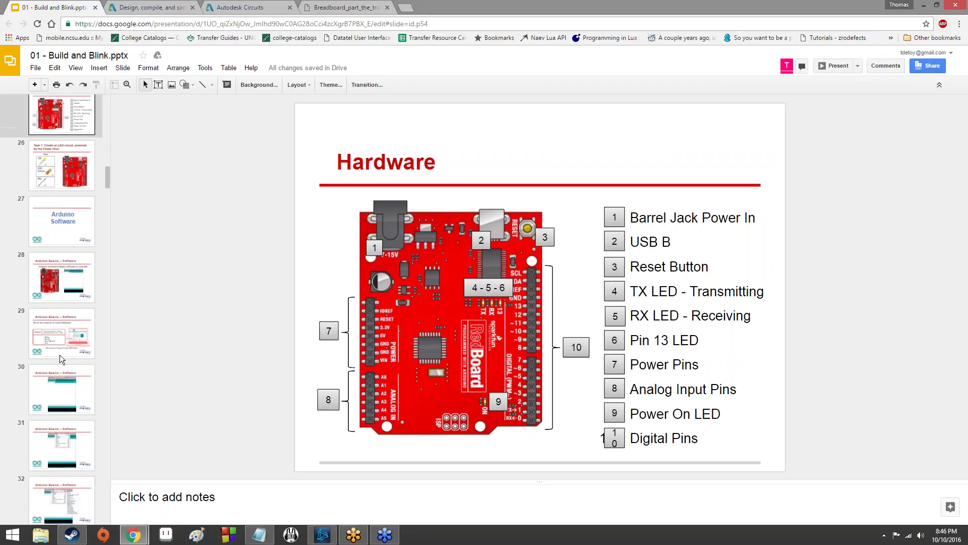
scroll(62, 348, "down", 12)
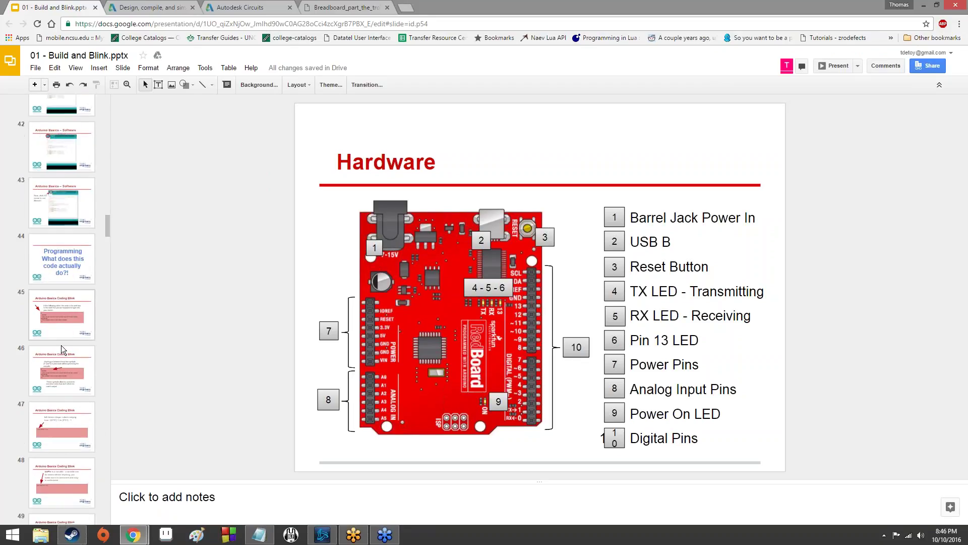
scroll(62, 348, "up", 5)
scroll(62, 345, "up", 18)
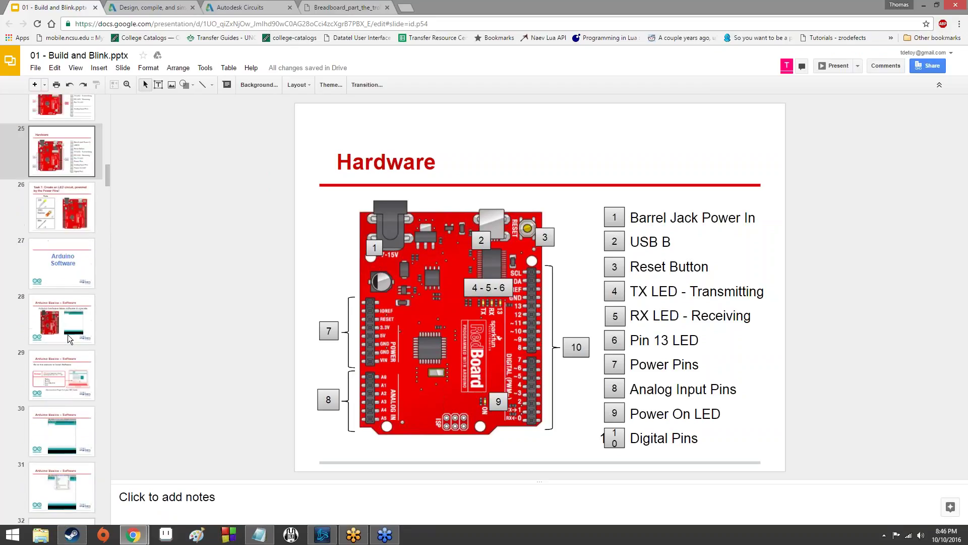
left_click(66, 424)
left_click(69, 296)
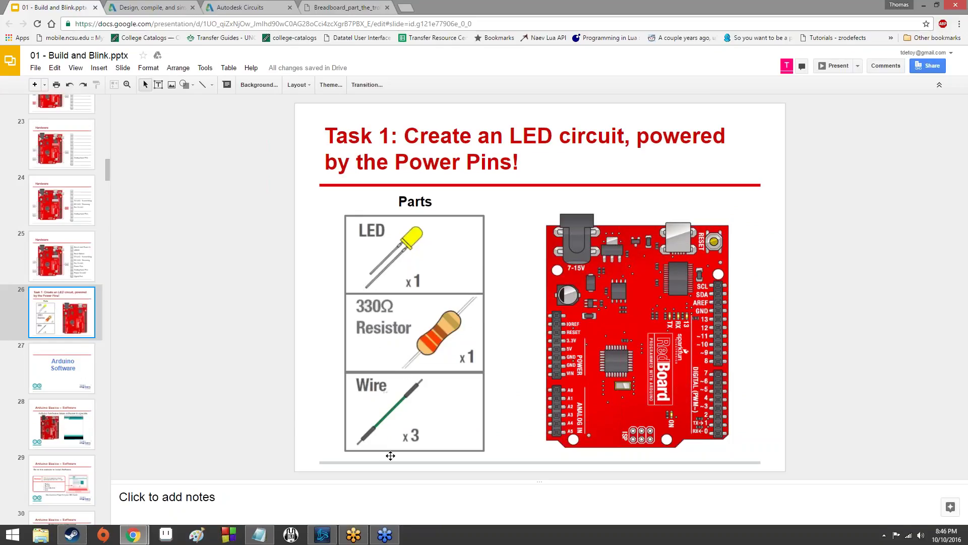
key("ctrl+3")
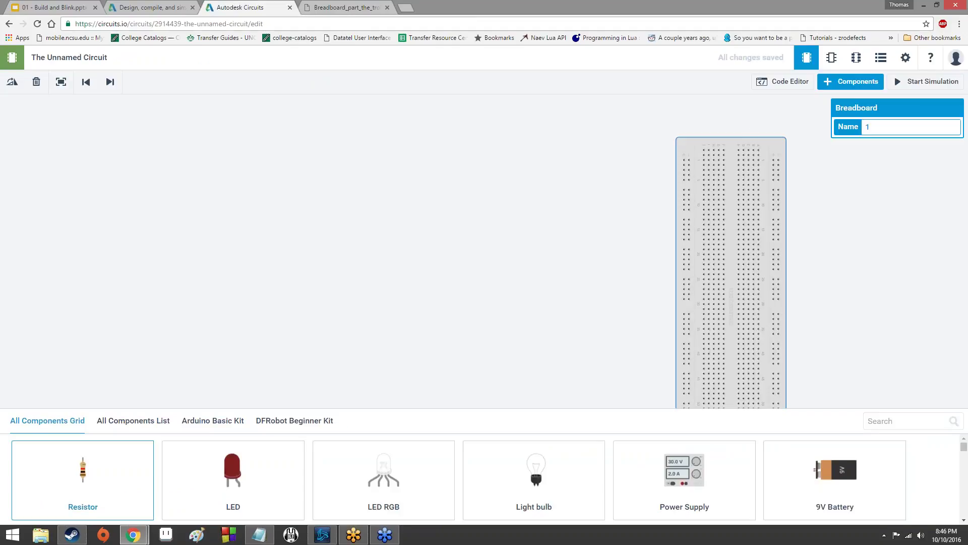
Place a resistor and an LED on the canvas left of the breadboard.
left_click_drag(97, 483, 148, 275)
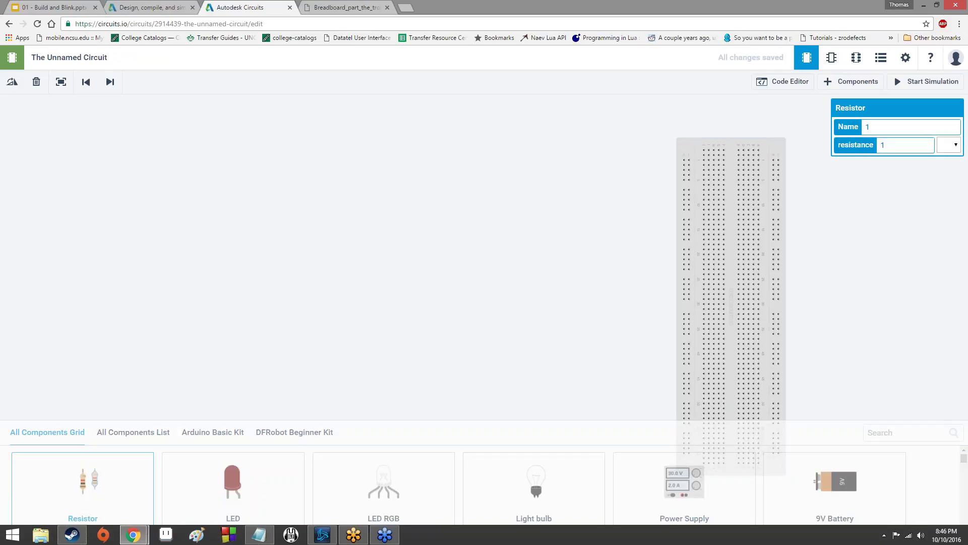
left_click_drag(226, 474, 244, 280)
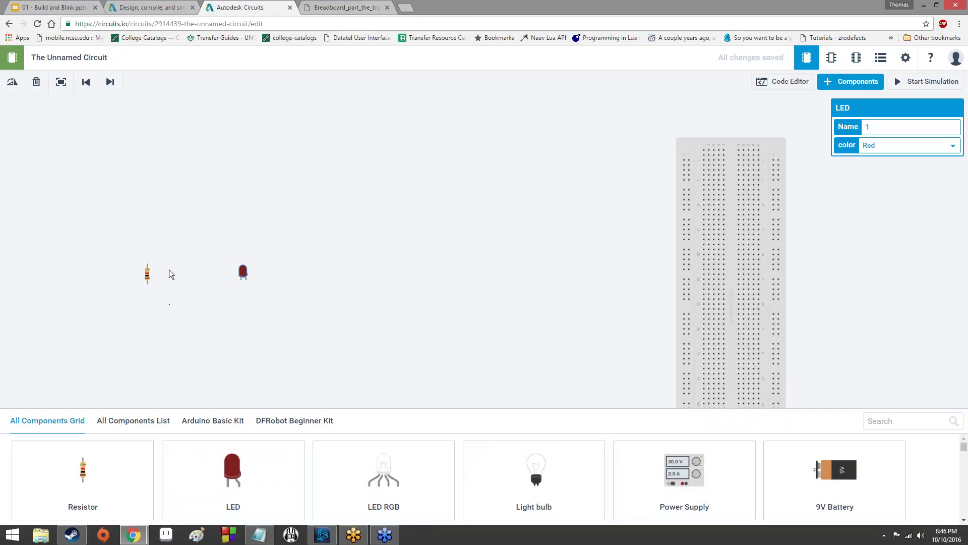
left_click(878, 85)
left_click(878, 85)
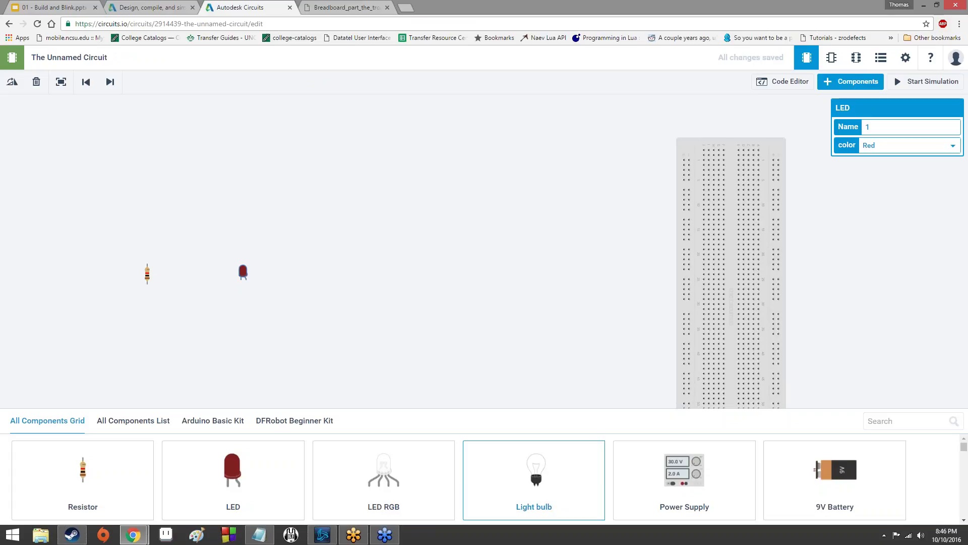
scroll(527, 497, "down", 3)
scroll(532, 497, "up", 3)
scroll(532, 497, "down", 5)
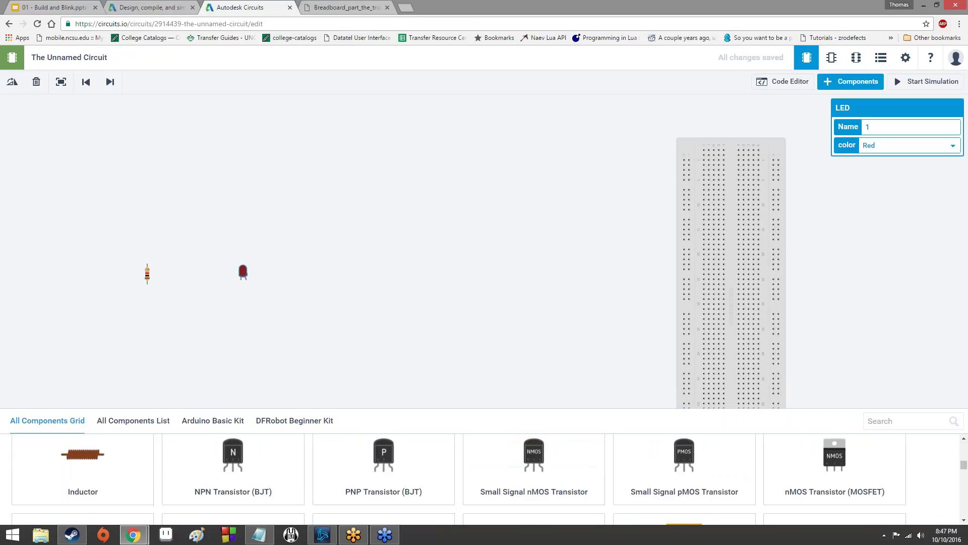
scroll(532, 497, "down", 5)
scroll(532, 497, "up", 5)
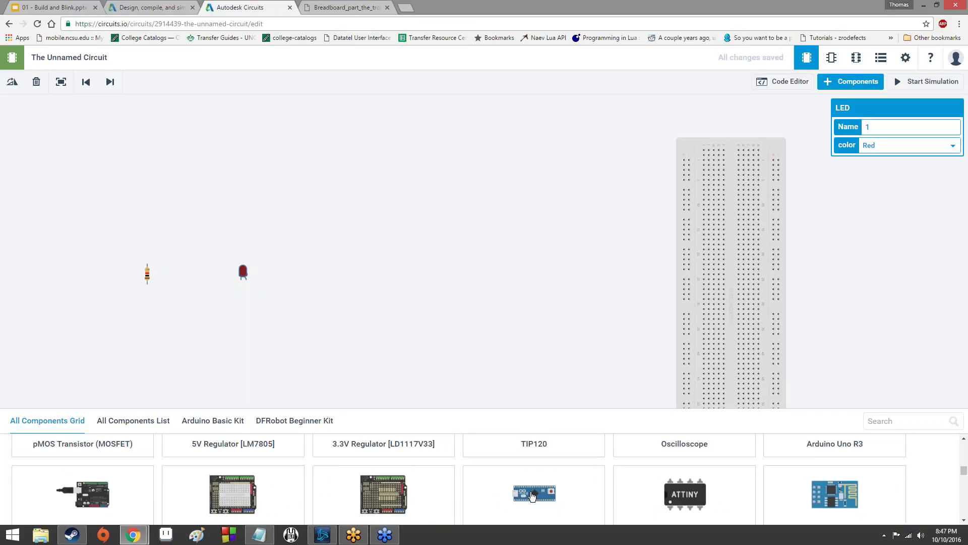
scroll(532, 497, "down", 4)
scroll(533, 496, "up", 4)
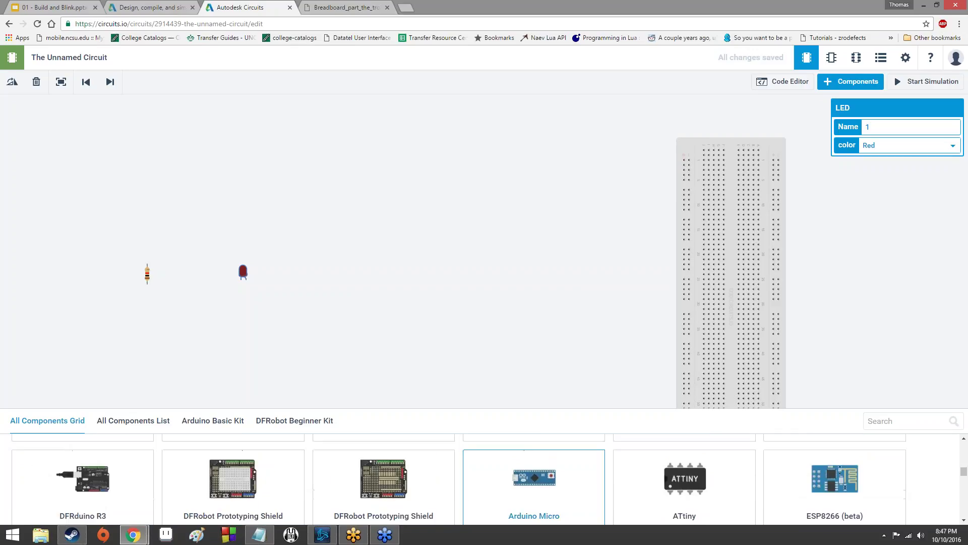
scroll(533, 491, "up", 4)
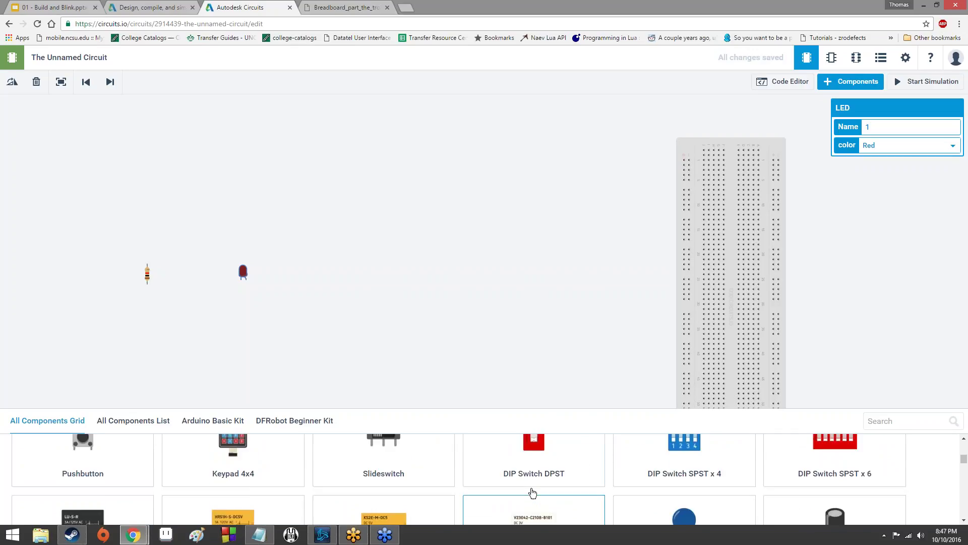
scroll(533, 489, "up", 3)
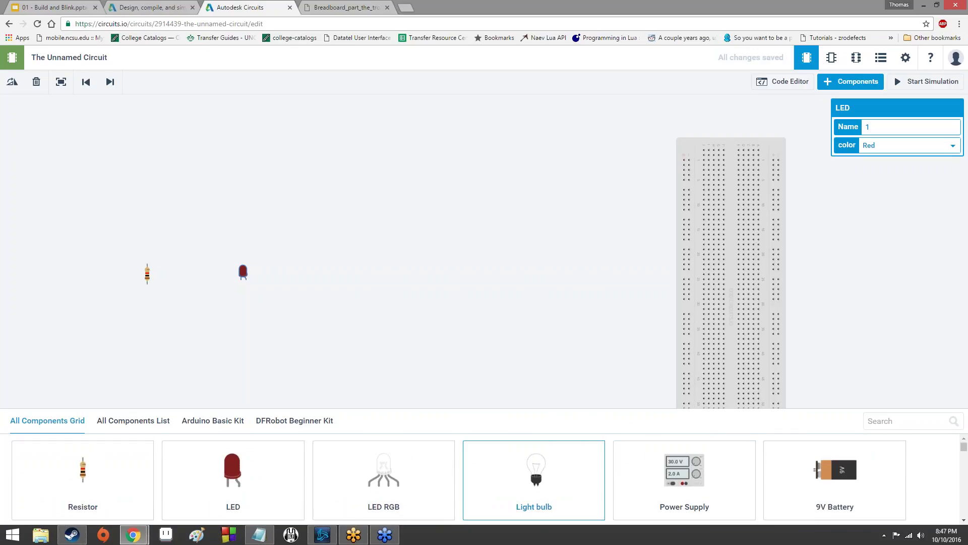
scroll(527, 479, "down", 1)
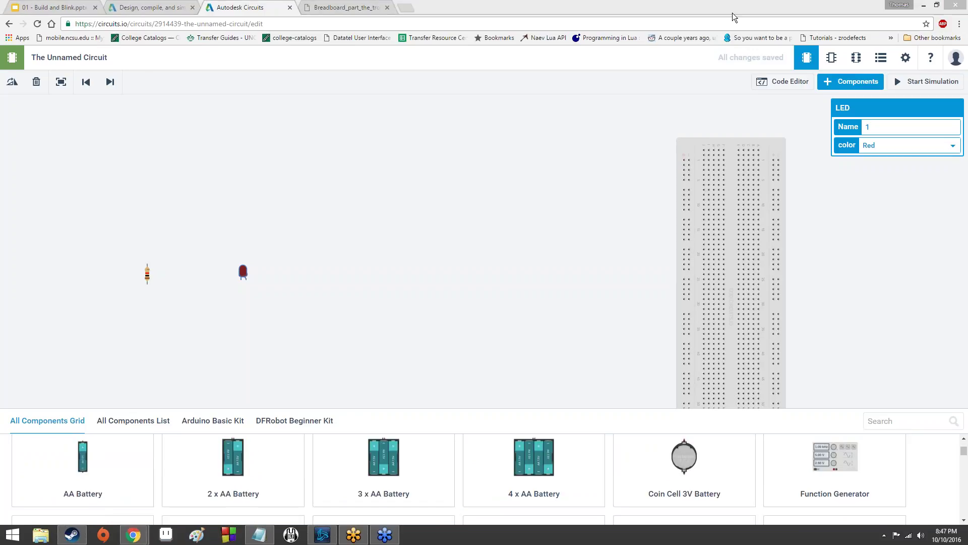
Search the component library for 'ard'.
left_click(880, 420)
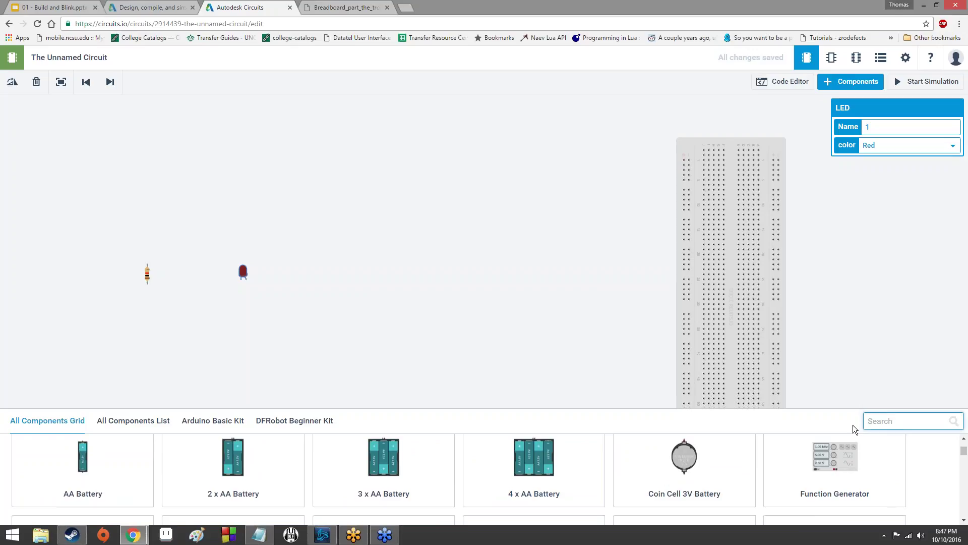
type("aru")
key("BackSpace")
type("d")
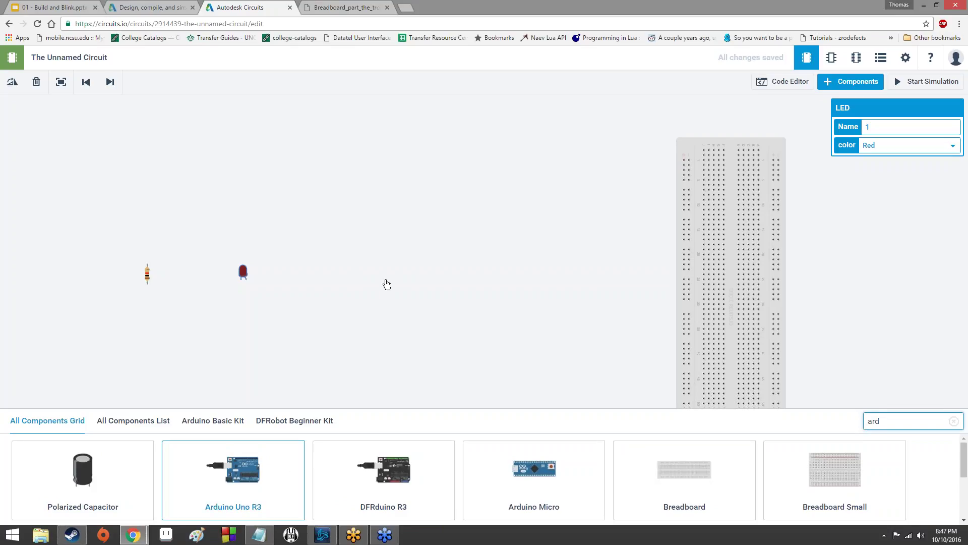
Place an Arduino Uno R3 on the canvas and close the component library.
left_click_drag(397, 283, 444, 237)
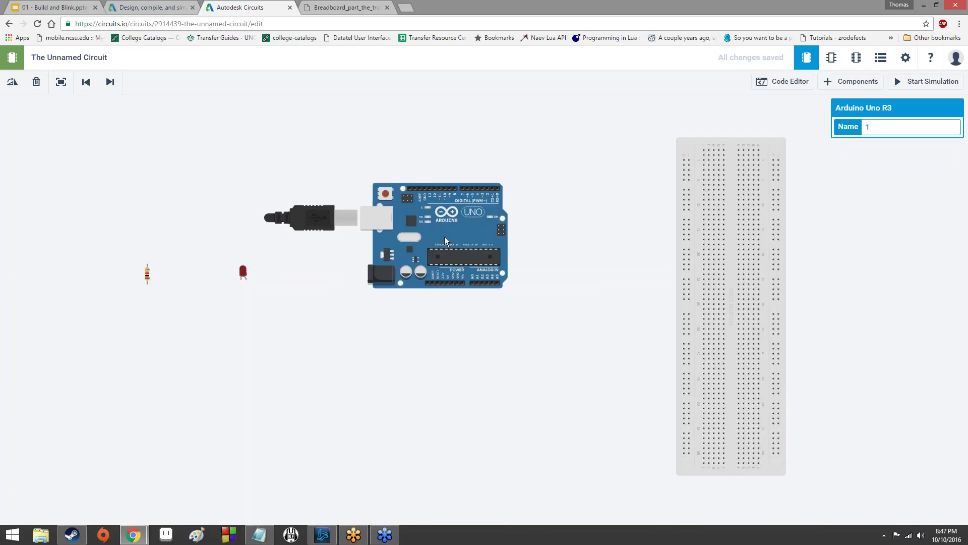
left_click(526, 347)
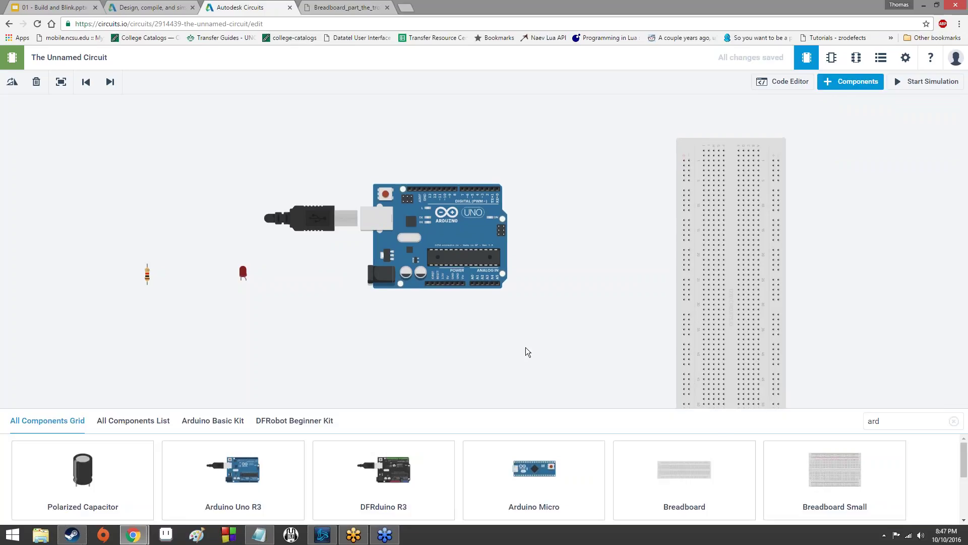
left_click(847, 82)
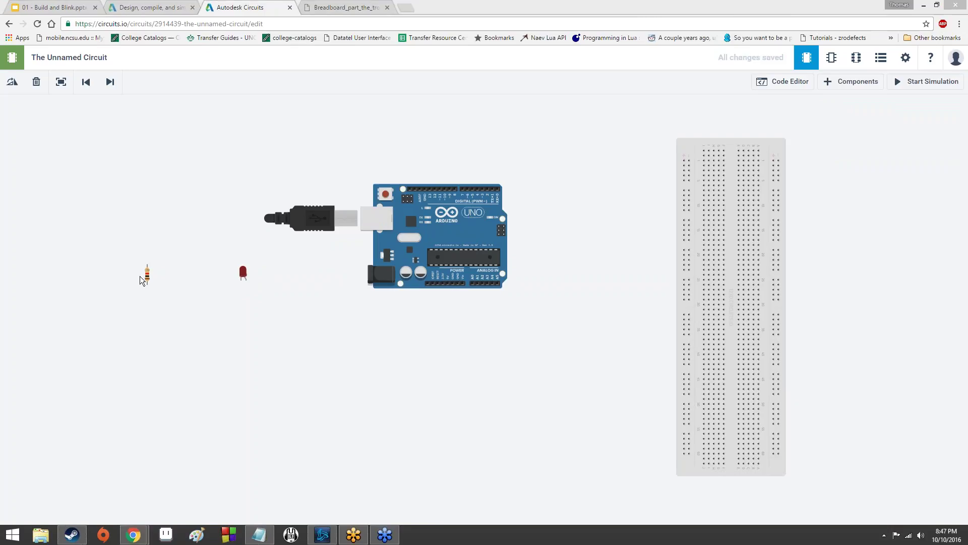
Move the breadboard left and stand the Arduino upright beside it, USB side up.
left_click_drag(656, 306, 540, 298)
left_click_drag(399, 251, 154, 188)
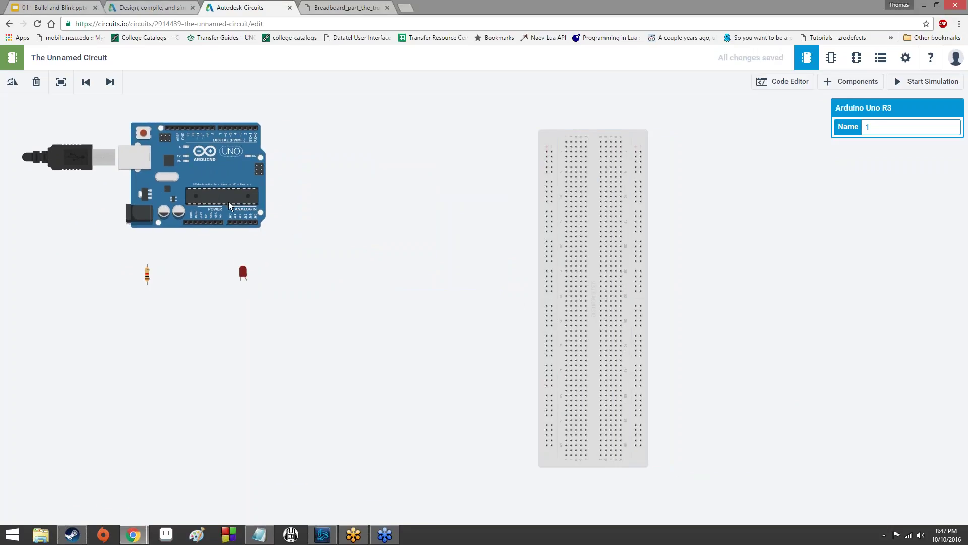
key("r")
key("r")
key("r")
key("r")
left_click_drag(274, 209, 399, 288)
key("r")
key("r")
key("r")
key("r")
key("r")
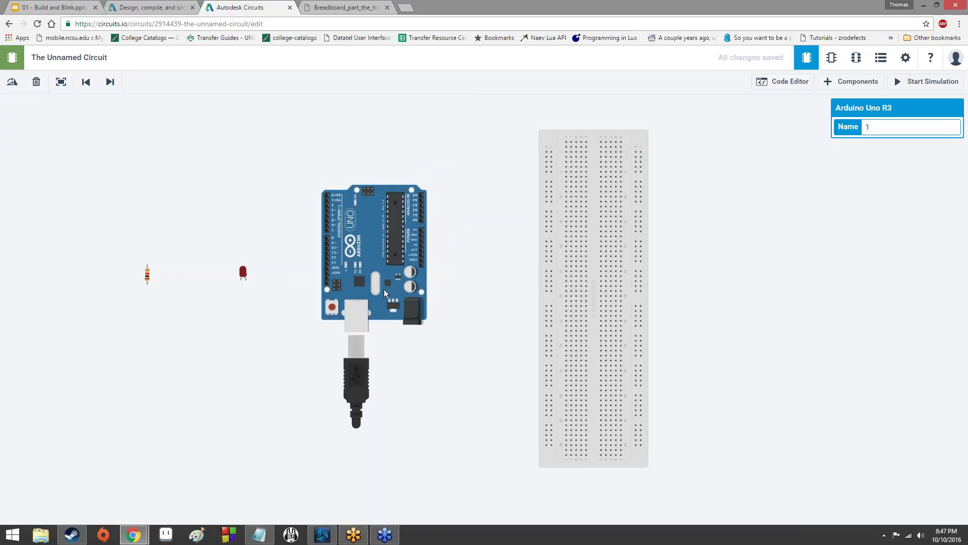
key("r")
key("r")
key("r")
key("r")
key("r")
key("r")
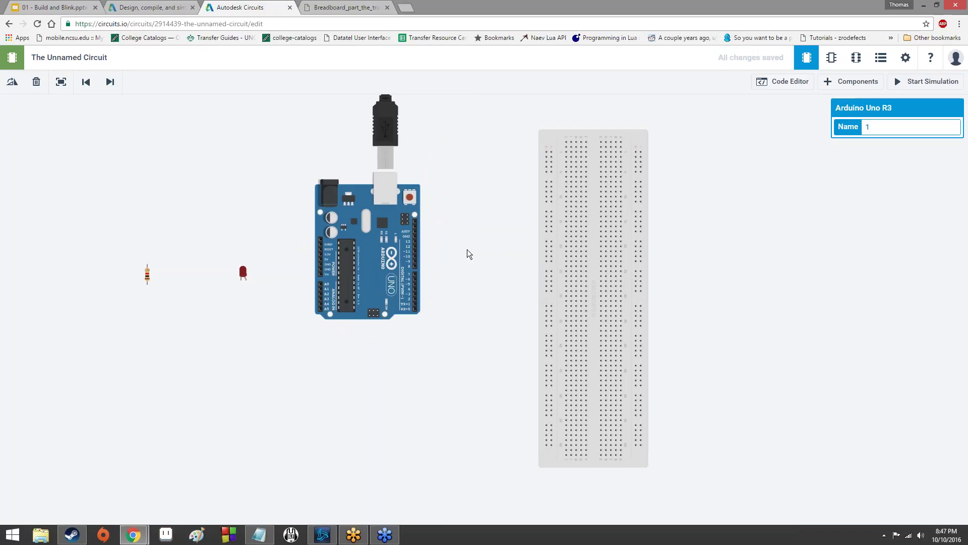
scroll(486, 305, "up", 1)
scroll(484, 302, "up", 1)
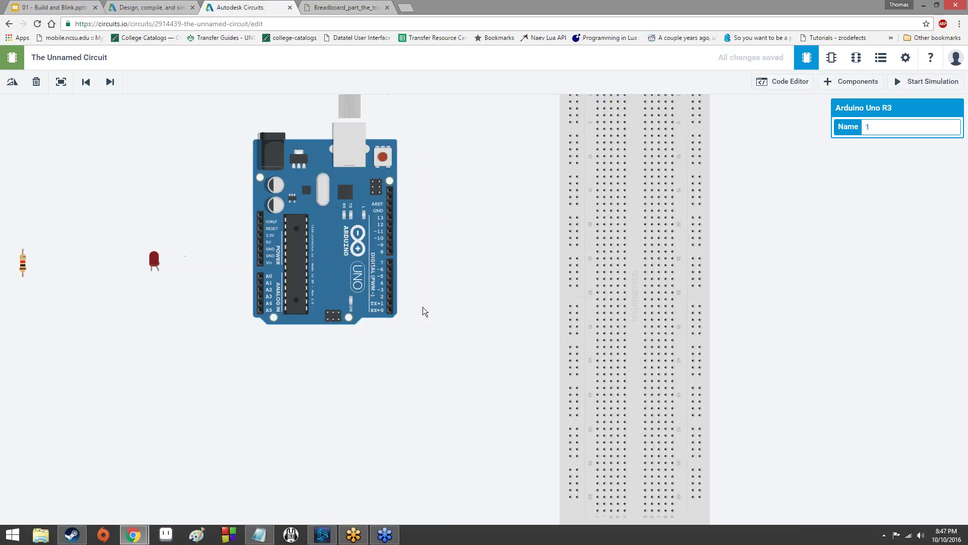
scroll(177, 278, "down", 2)
Plug the LED into the breadboard's upper rows and move the resistor beside the breadboard.
left_click_drag(161, 267, 493, 191)
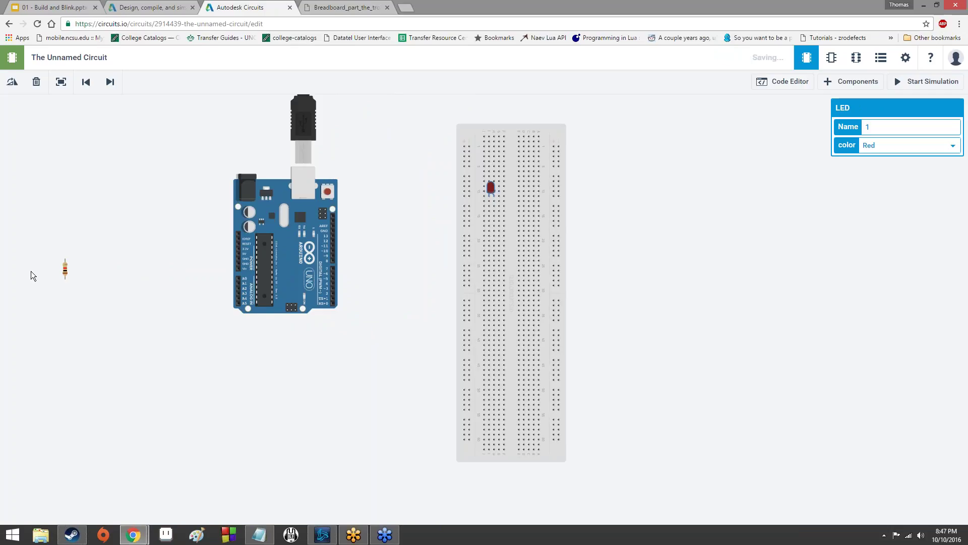
left_click_drag(67, 272, 421, 239)
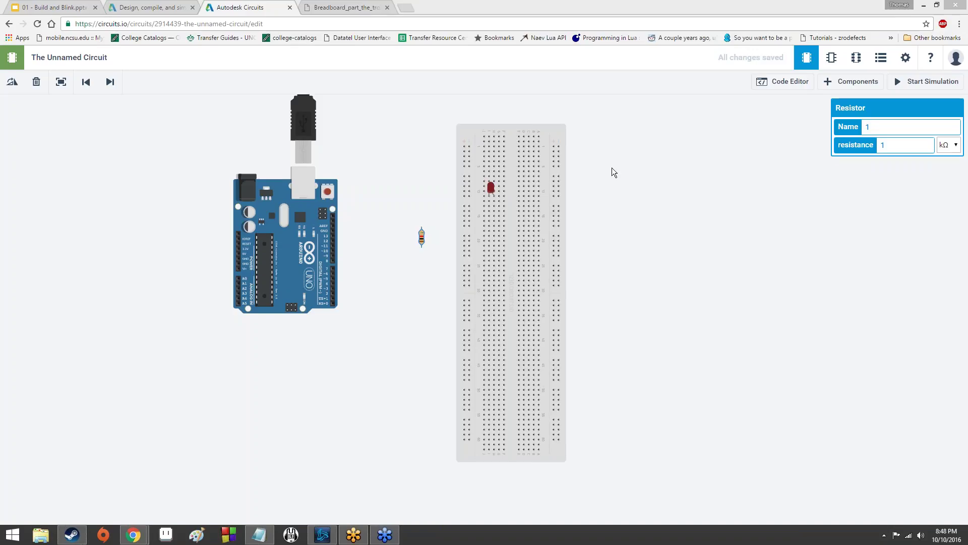
left_click(413, 275)
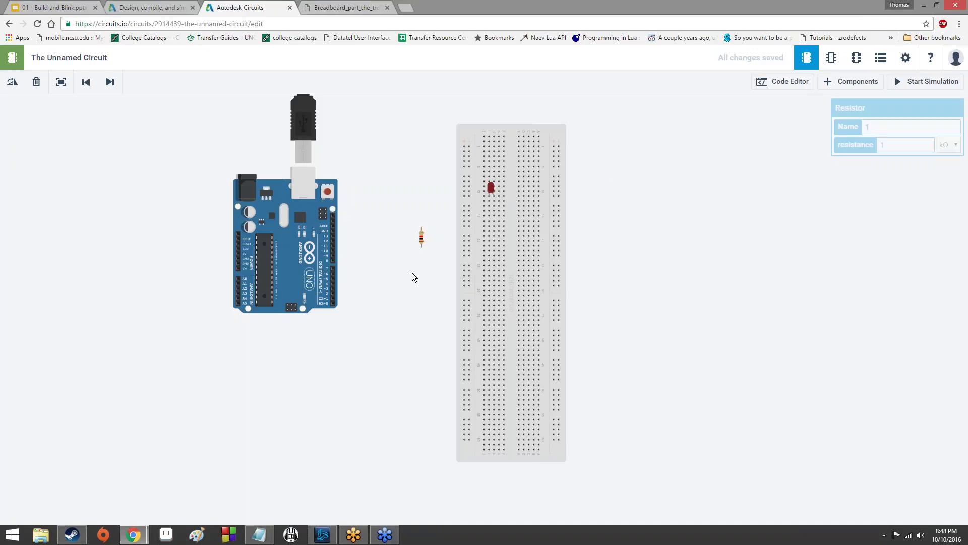
Select the resistor to edit its properties and check the parts list in the lesson slides.
scroll(412, 275, "up", 3)
left_click(426, 229)
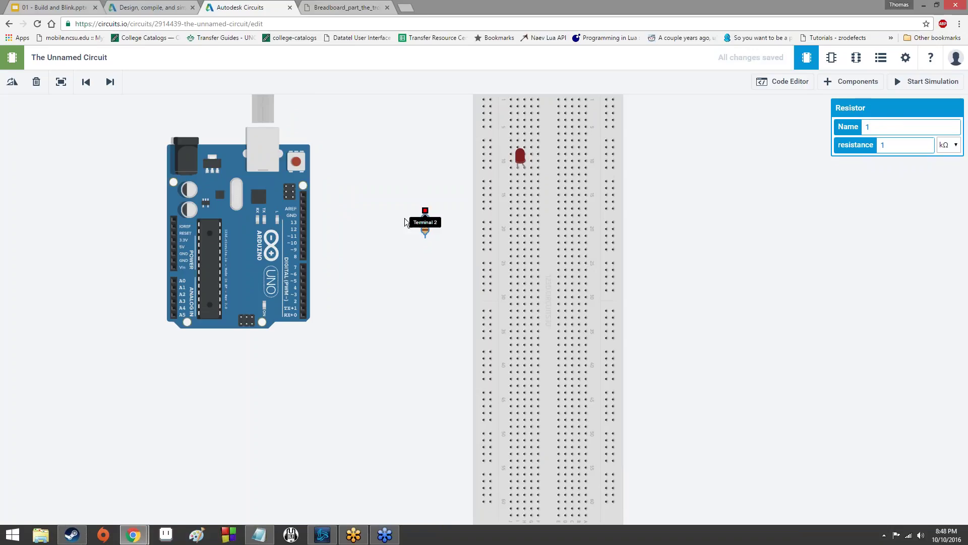
scroll(431, 211, "up", 4)
scroll(431, 212, "up", 4)
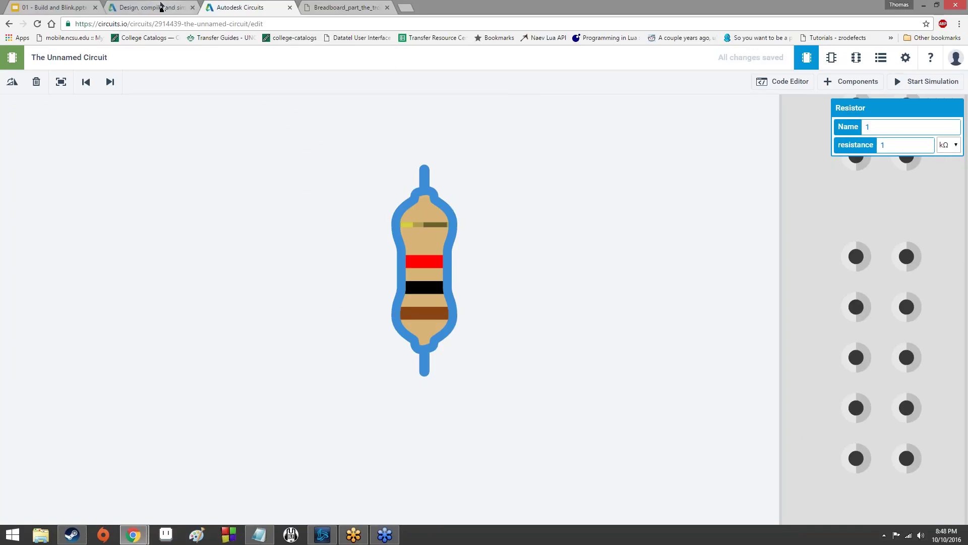
left_click(37, 6)
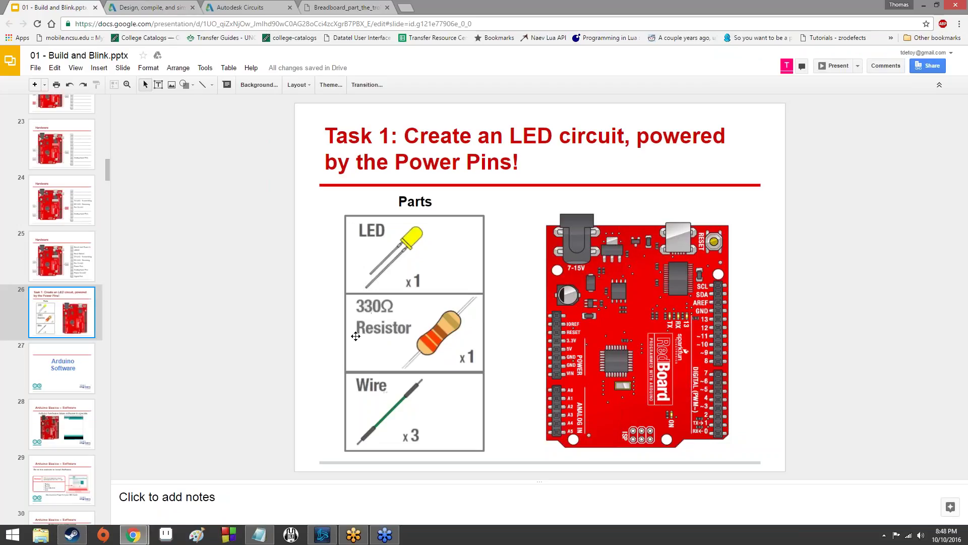
left_click(249, 6)
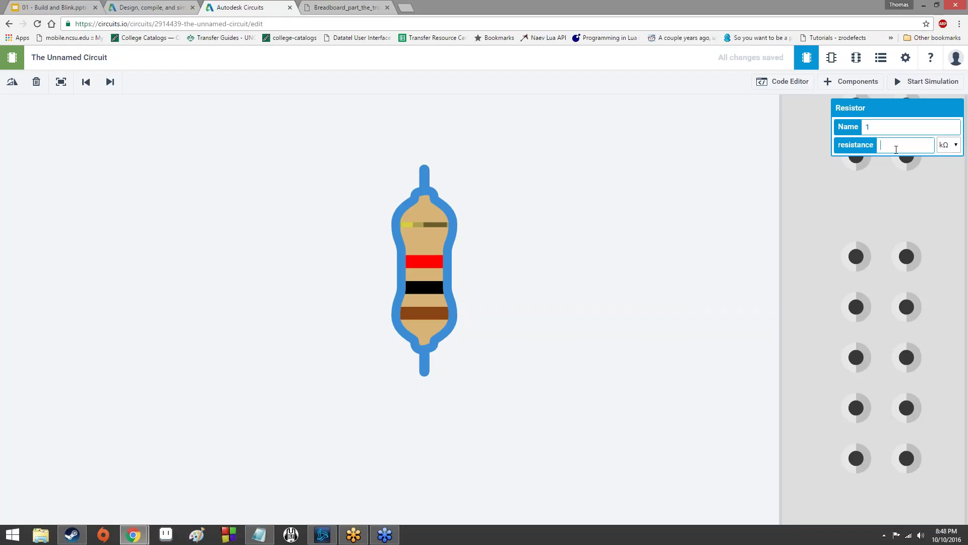
Change the resistor's resistance from 1 kΩ to 330 Ω and zoom back out.
type("0")
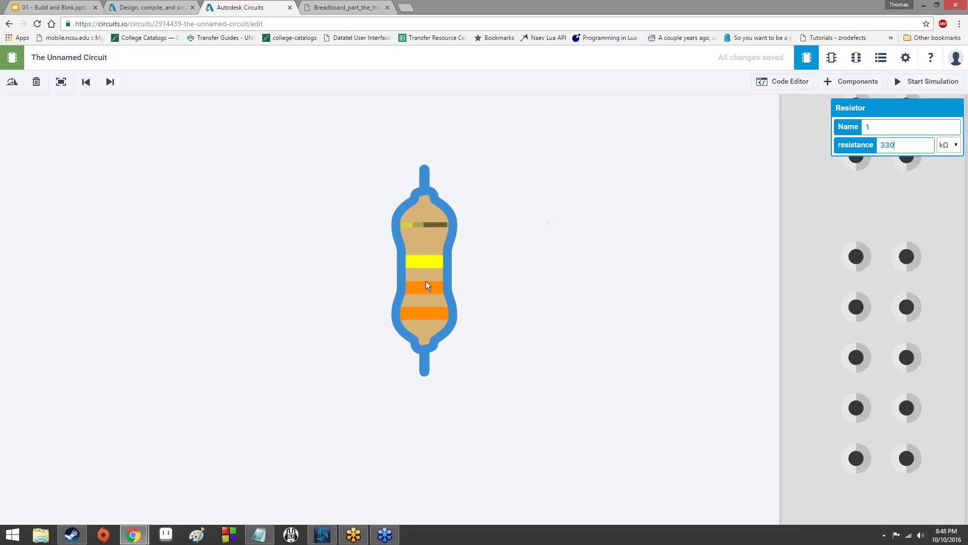
left_click(948, 146)
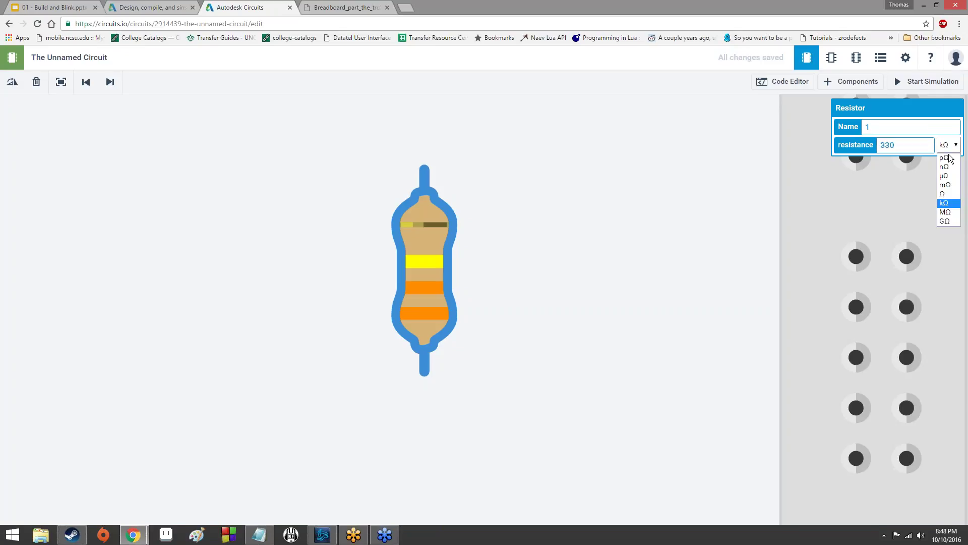
left_click(951, 196)
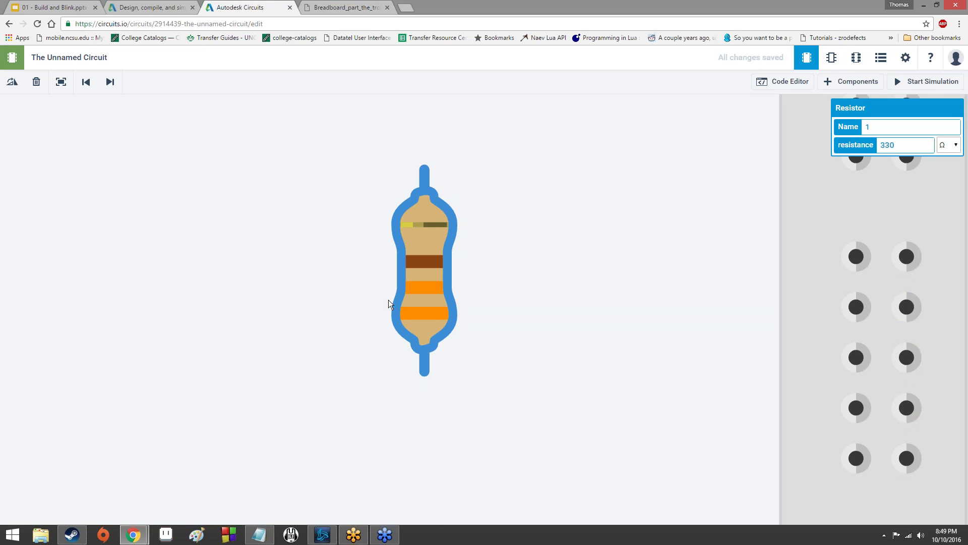
scroll(406, 317, "down", 5)
scroll(423, 316, "down", 5)
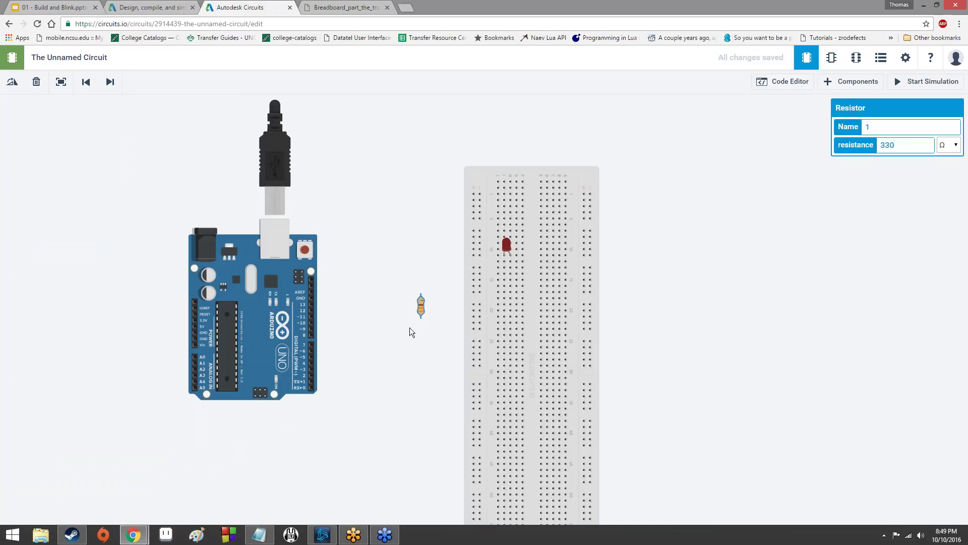
Shift the view right and adjust the LED's placement above the 330 Ω resistor.
left_click_drag(423, 304, 569, 267)
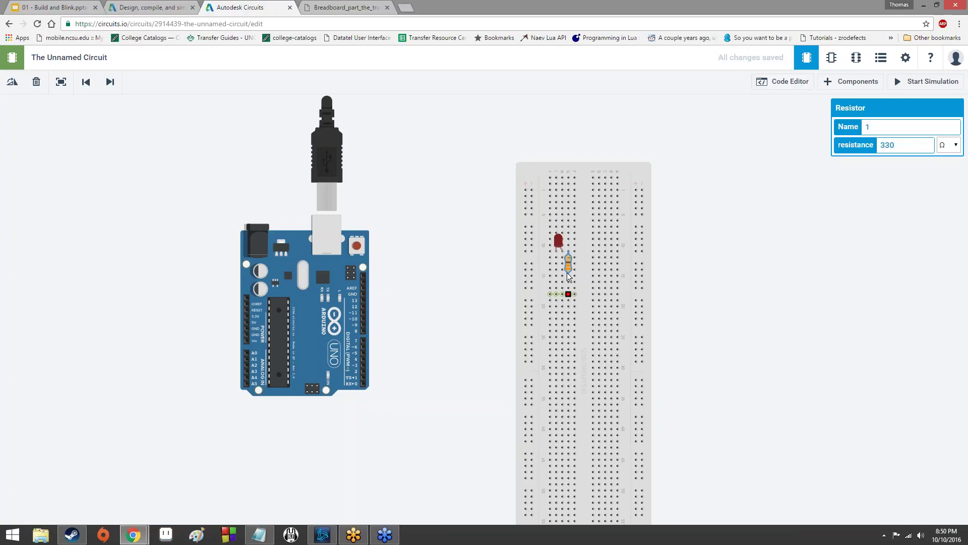
scroll(566, 248, "up", 5)
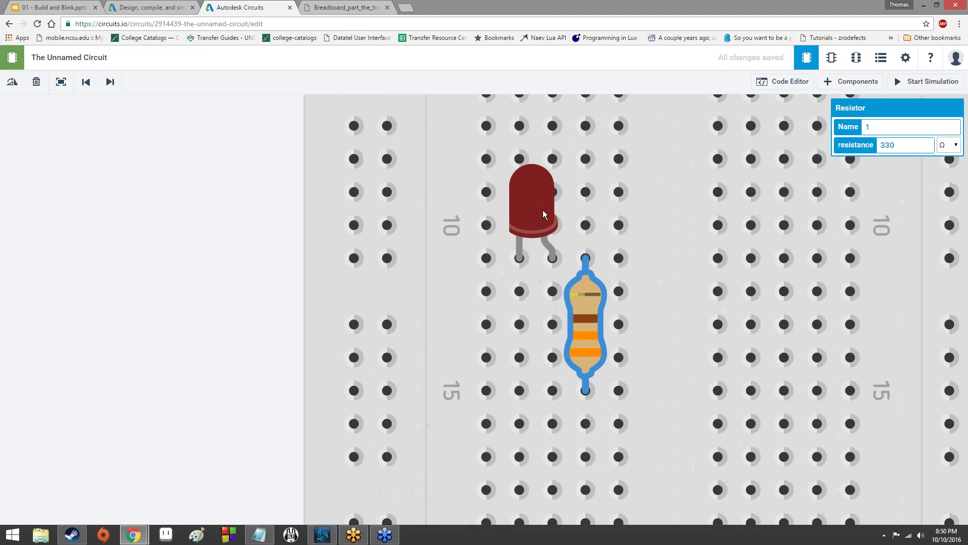
left_click_drag(530, 207, 544, 215)
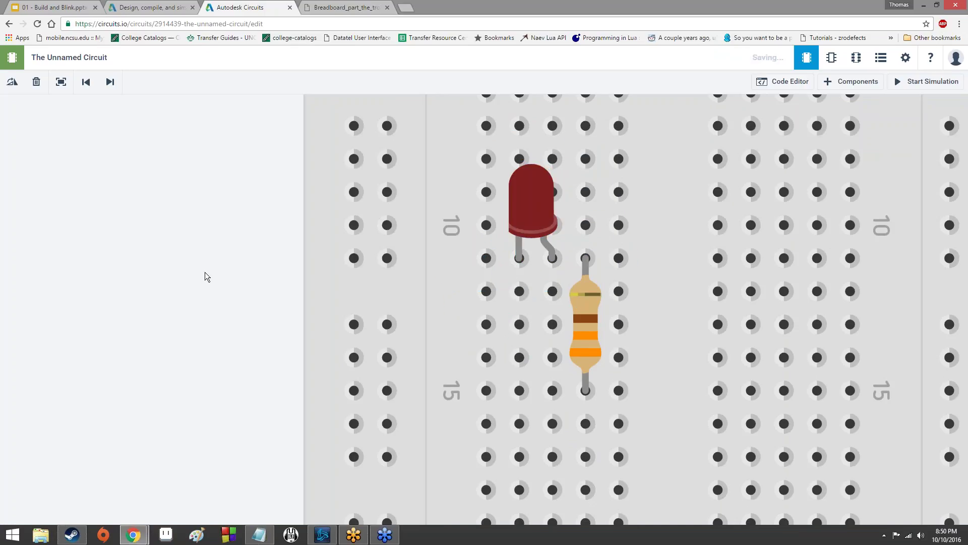
scroll(524, 285, "down", 5)
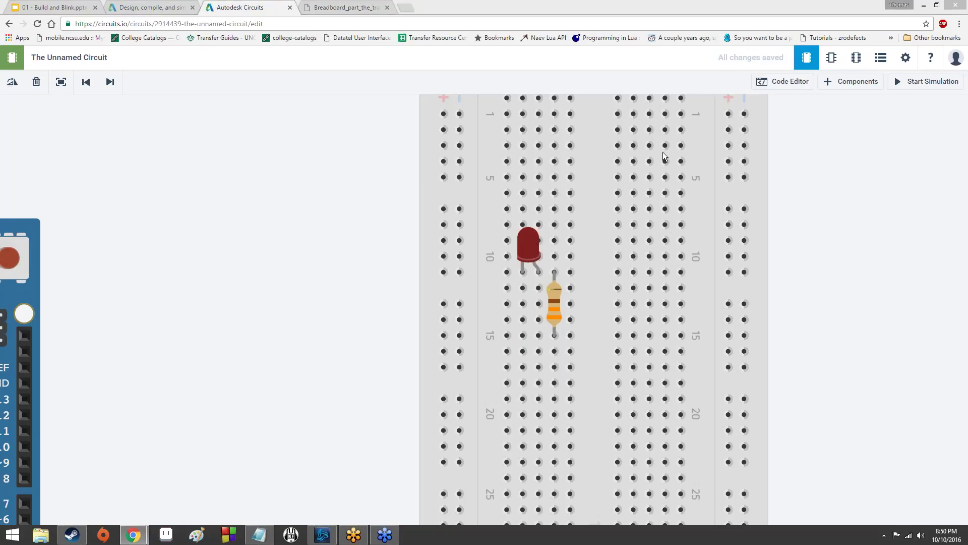
left_click(506, 272)
left_click(570, 273)
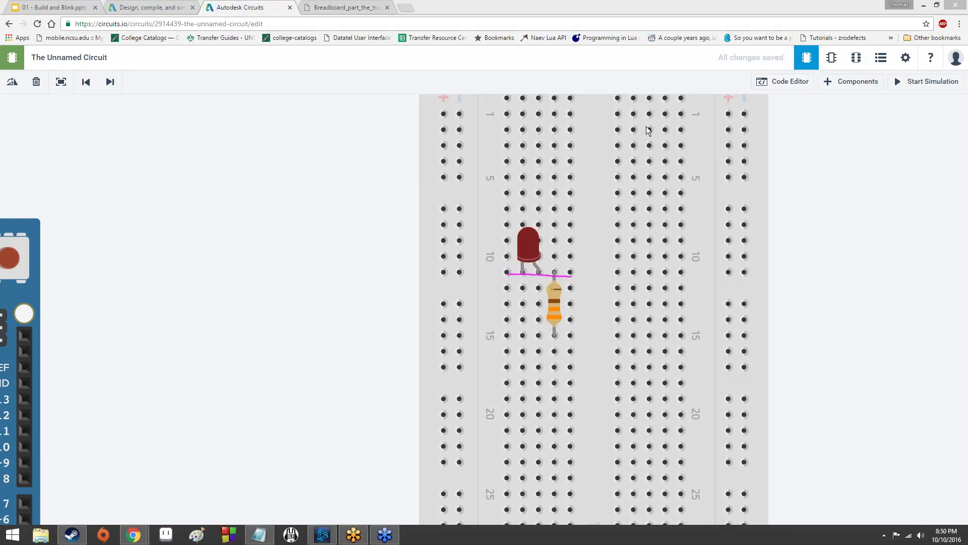
key("Delete")
left_click(649, 145)
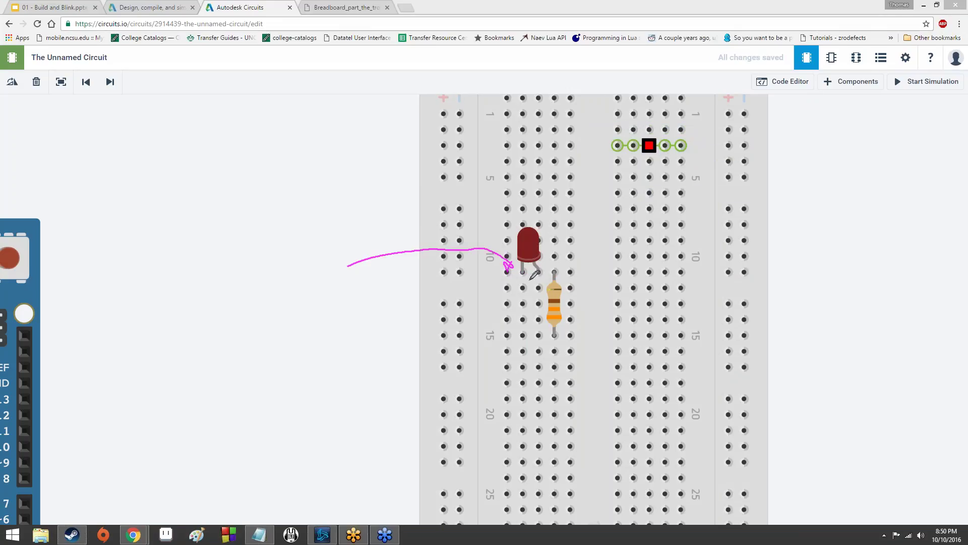
left_click(555, 272)
left_click_drag(558, 330, 555, 335)
mouse_move(517, 274)
left_mouse_down()
mouse_move(548, 272)
mouse_move(558, 294)
left_mouse_up()
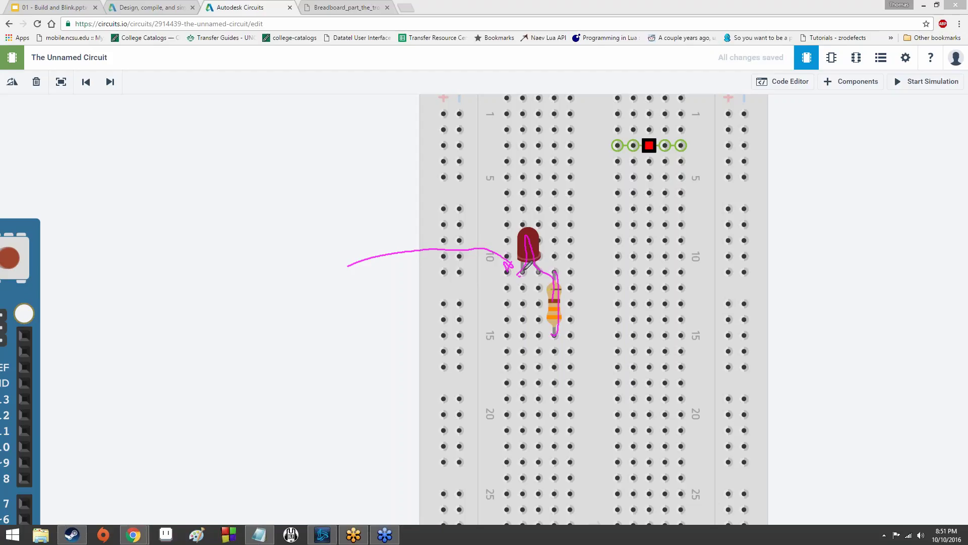
mouse_move(518, 272)
left_mouse_down()
mouse_move(529, 235)
mouse_move(536, 273)
mouse_move(526, 274)
mouse_move(523, 258)
mouse_move(531, 231)
mouse_move(540, 253)
mouse_move(522, 271)
mouse_move(526, 239)
mouse_move(541, 246)
mouse_move(531, 279)
mouse_move(531, 235)
mouse_move(523, 260)
mouse_move(543, 257)
mouse_move(535, 217)
mouse_move(521, 215)
mouse_move(518, 260)
left_mouse_up()
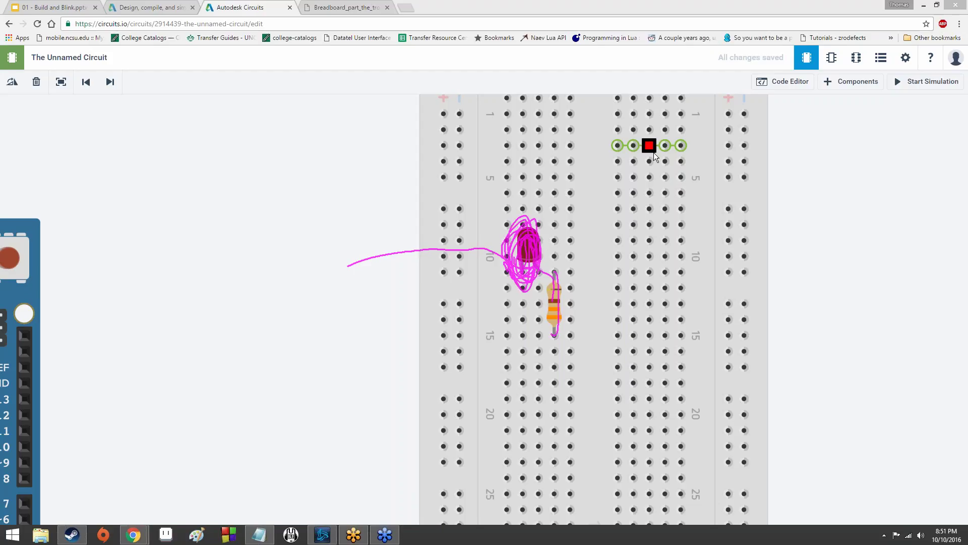
key("Escape")
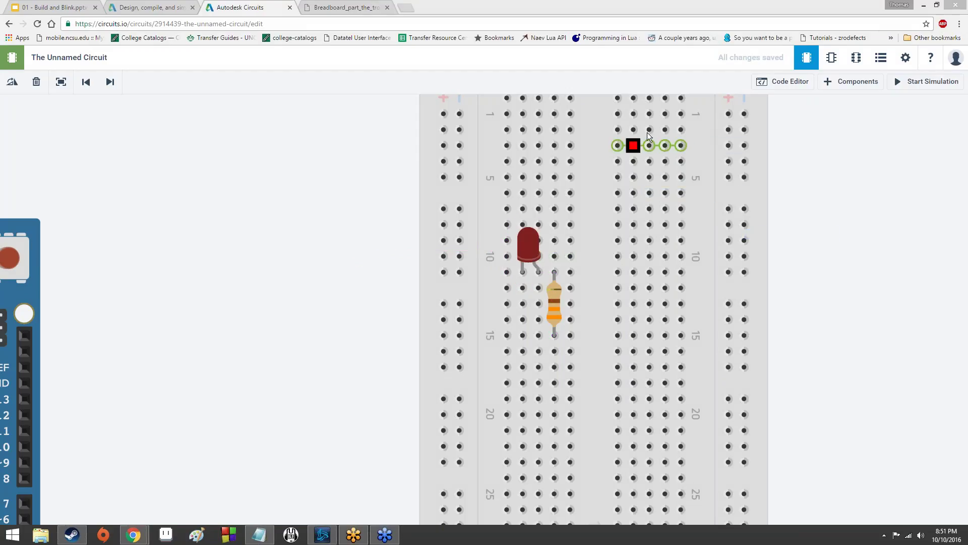
mouse_move(505, 244)
left_mouse_down()
mouse_move(533, 187)
mouse_move(553, 244)
left_mouse_up()
mouse_move(482, 254)
left_mouse_down()
mouse_move(486, 173)
mouse_move(573, 174)
mouse_move(573, 233)
mouse_move(588, 239)
left_mouse_up()
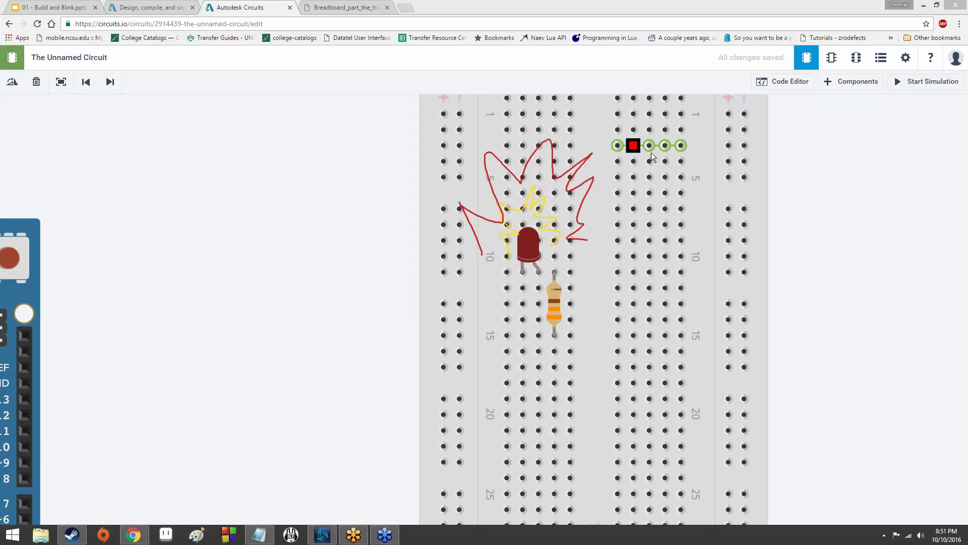
Rotate the LED a quarter turn and move the Arduino closer to the breadboard.
left_click(528, 246)
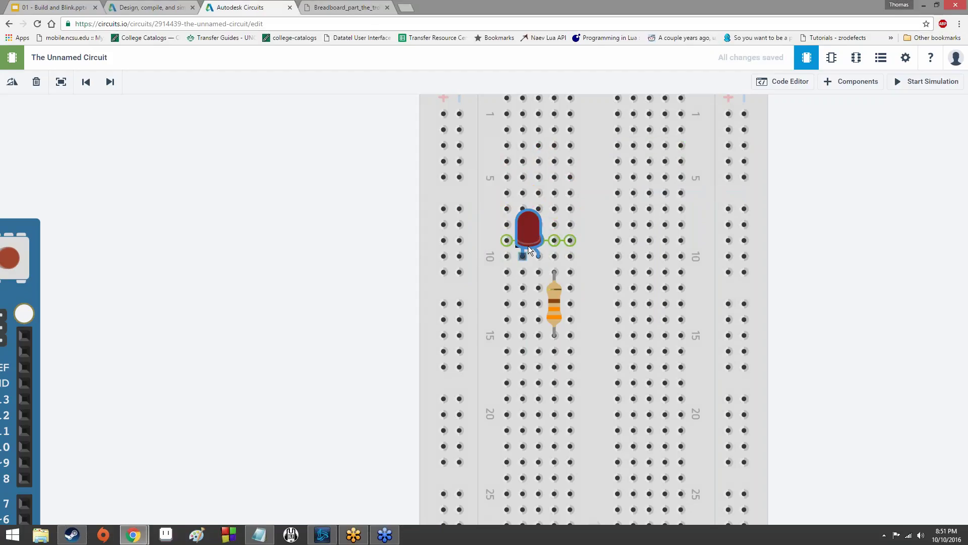
key("r")
key("r")
key("r")
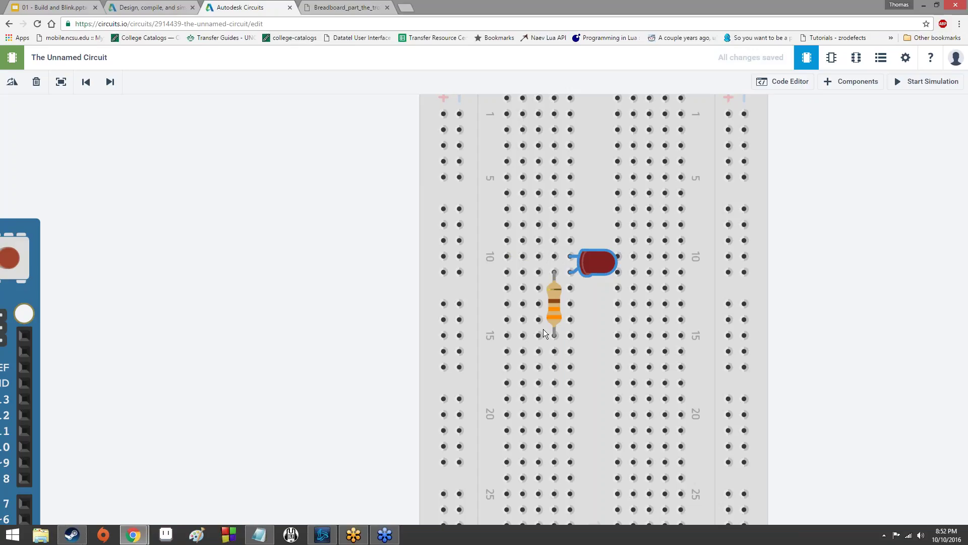
scroll(302, 332, "down", 2)
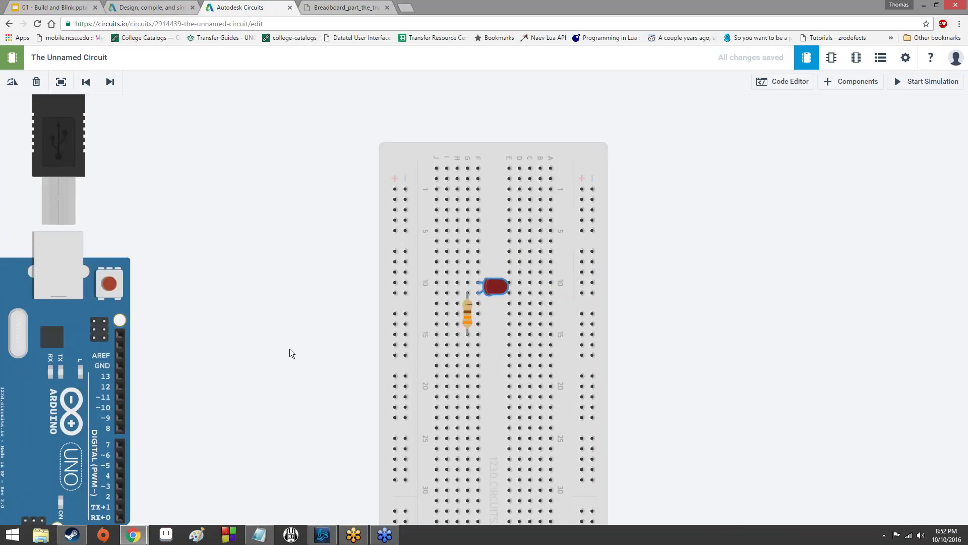
left_click_drag(313, 362, 369, 268)
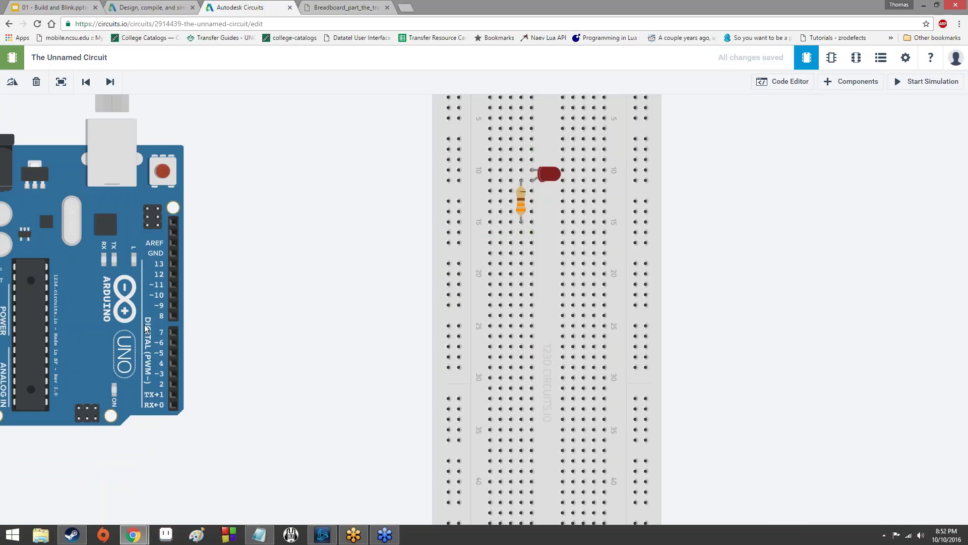
left_click_drag(183, 273, 373, 159)
left_click_drag(333, 365, 304, 422)
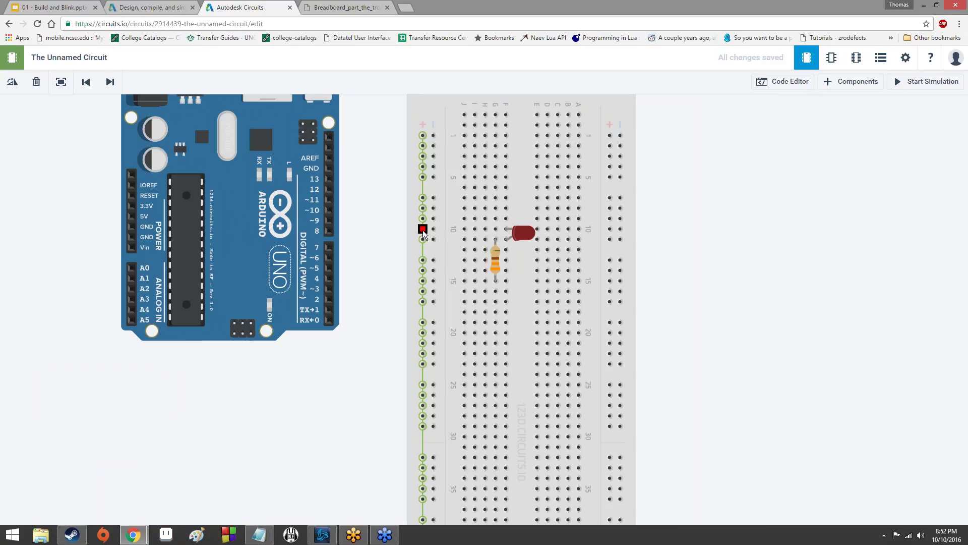
Wire the breadboard's power rails to the Arduino 5V and GND pins.
left_click(422, 230)
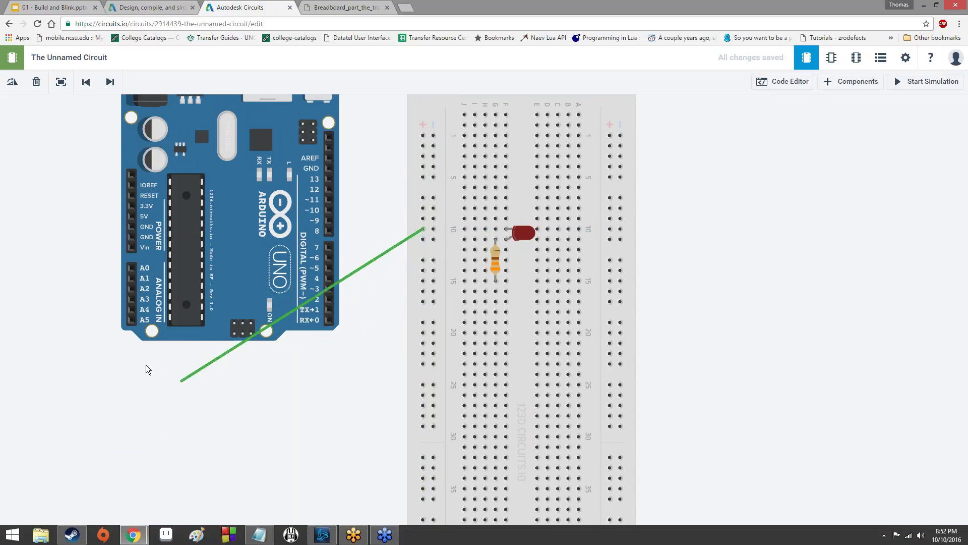
left_click(131, 218)
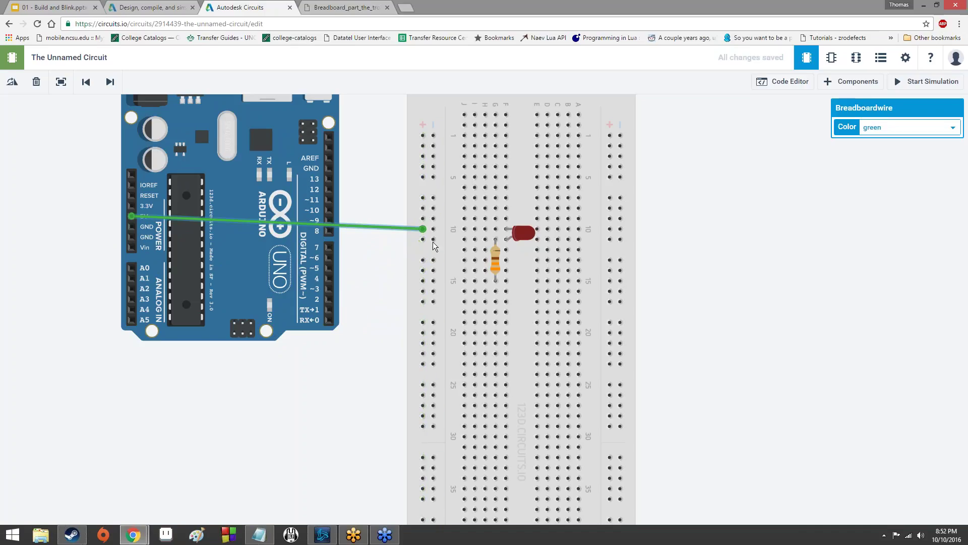
left_click(433, 239)
left_click(131, 226)
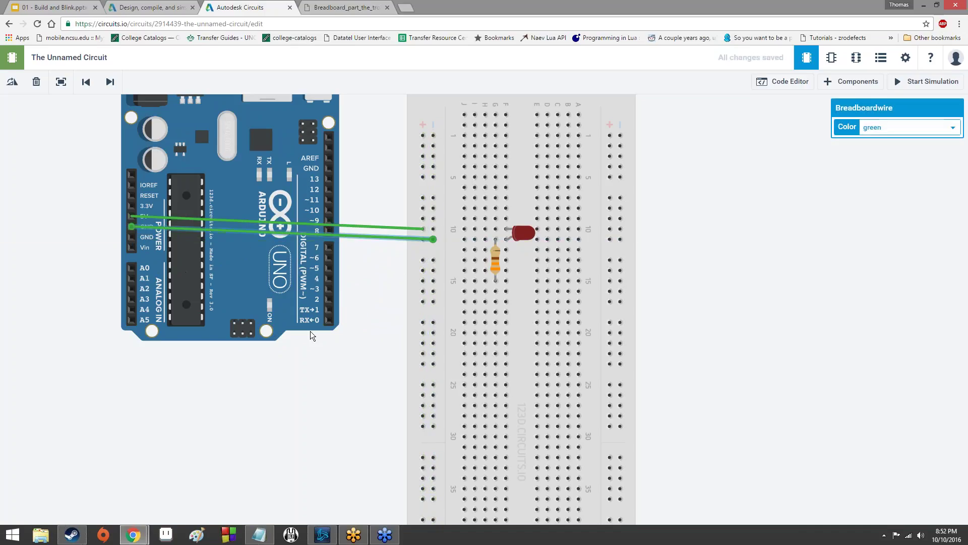
Colour the GND wire black and the 5V wire red.
left_click(901, 129)
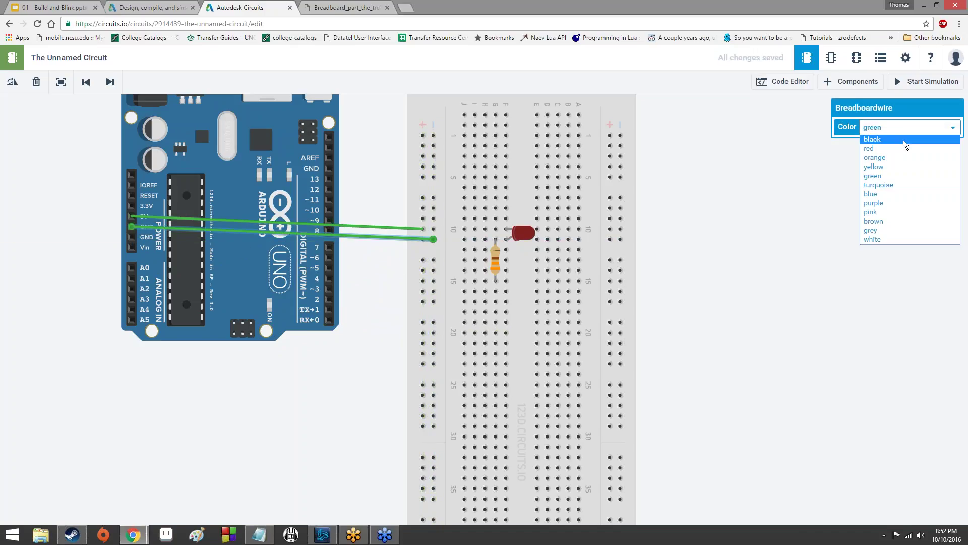
left_click(903, 140)
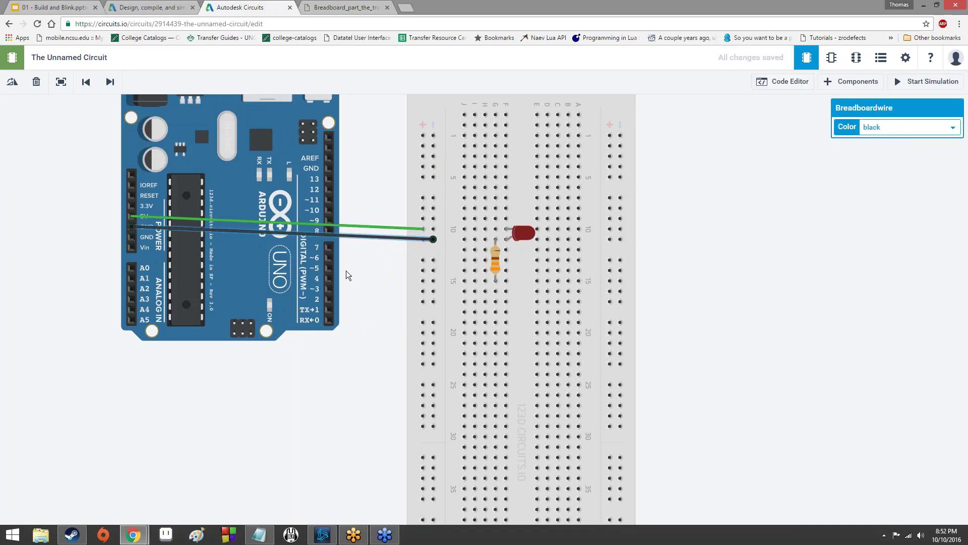
left_click(353, 220)
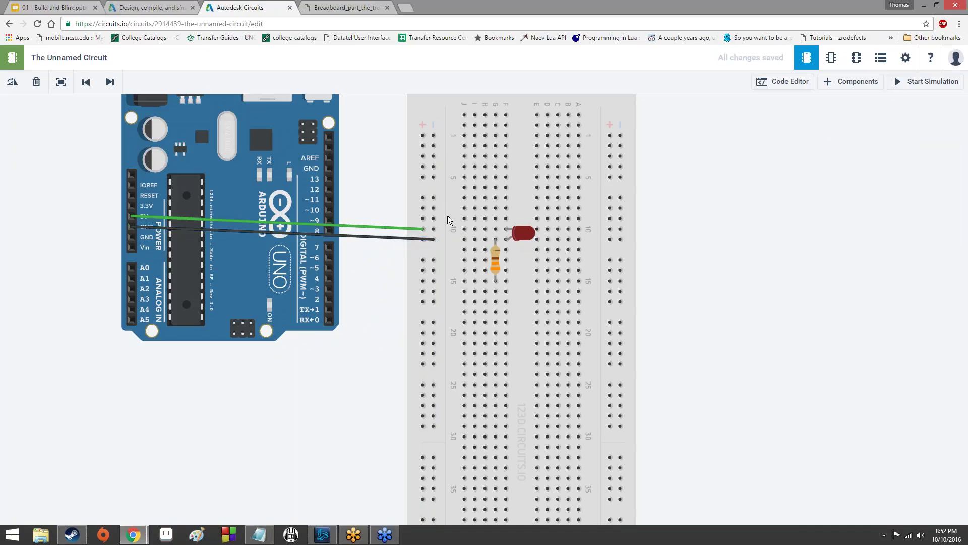
left_click(377, 225)
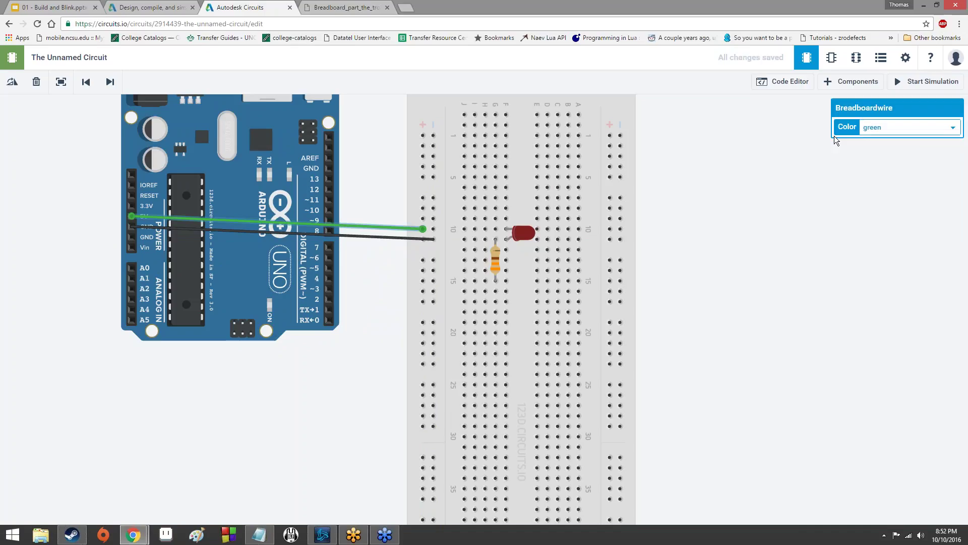
left_click(900, 126)
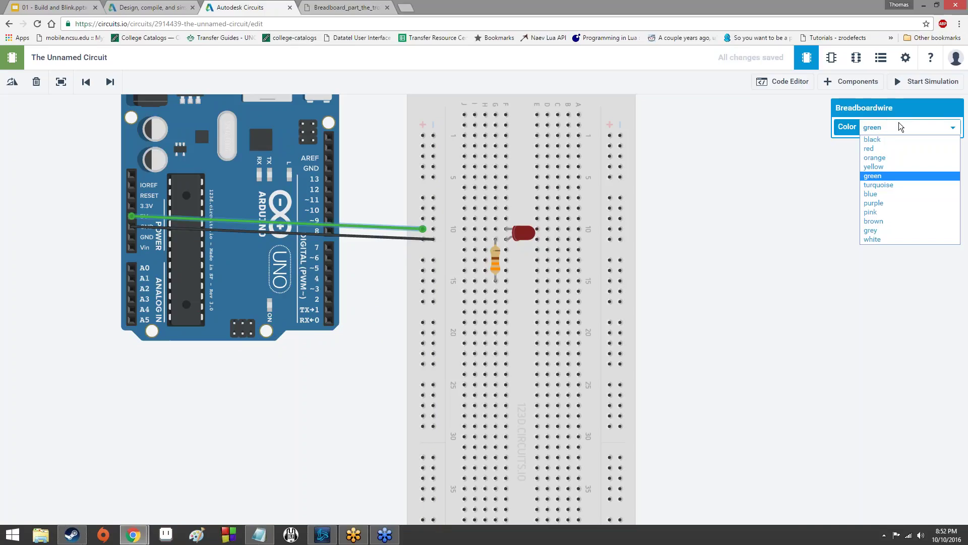
left_click(890, 148)
left_click(380, 313)
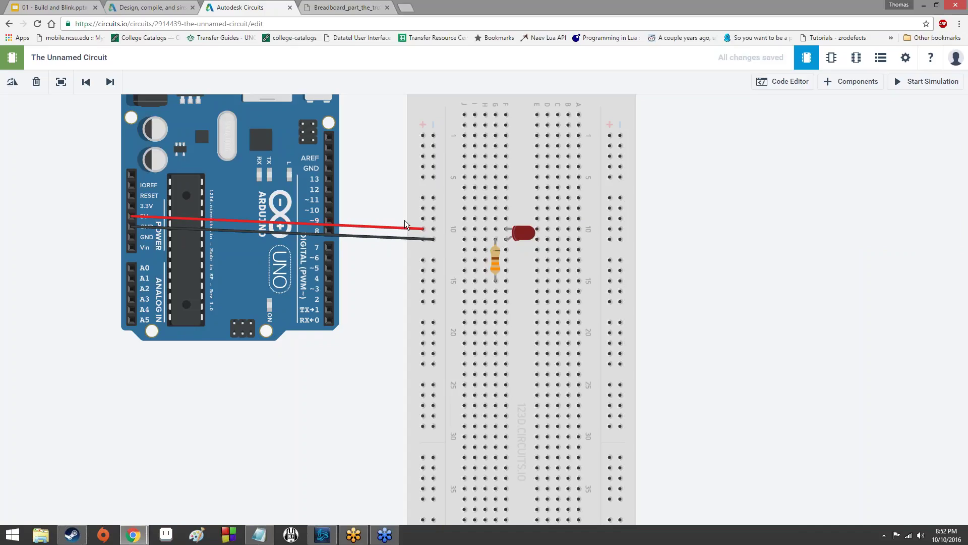
Draw two green jumpers from the left rail to rows 15 and 10.
left_click(433, 259)
left_click(464, 280)
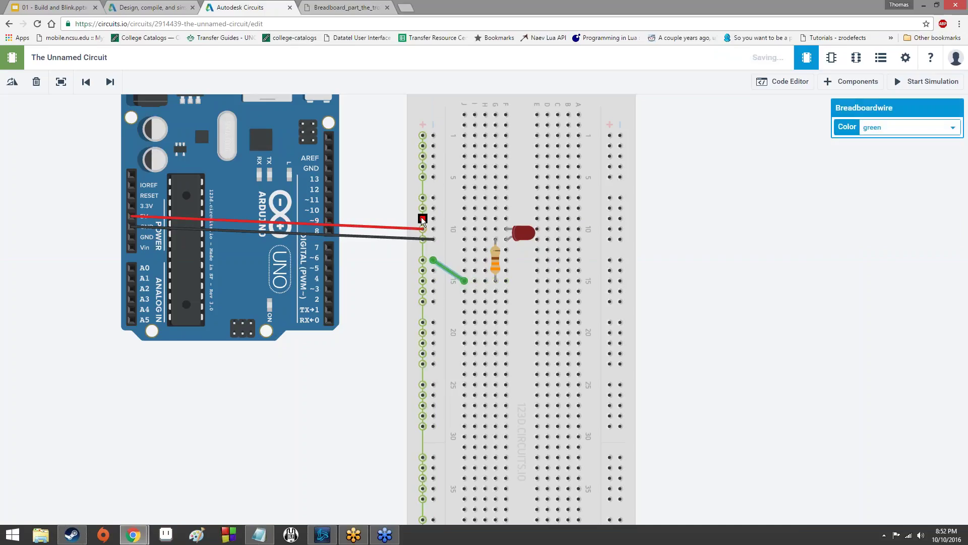
left_click(423, 218)
left_click(465, 229)
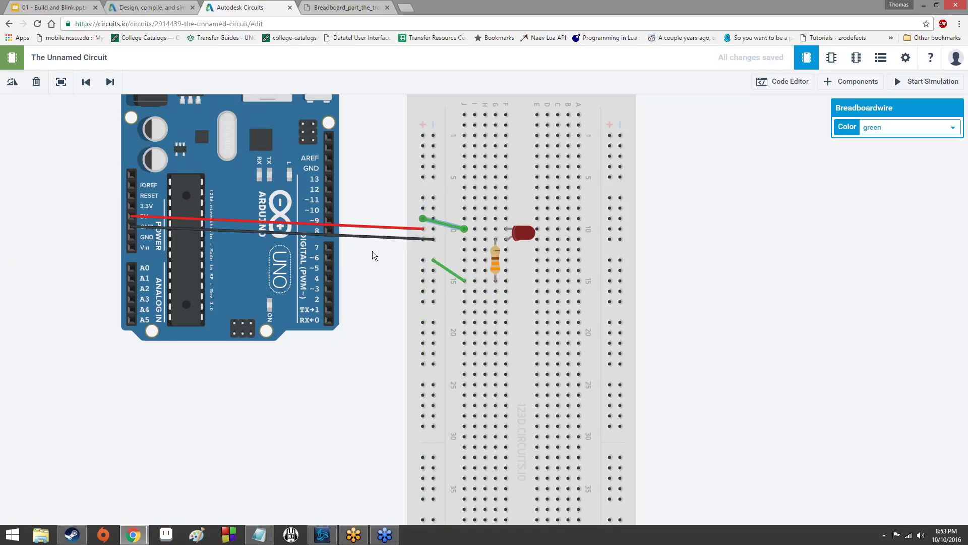
scroll(405, 267, "down", 3)
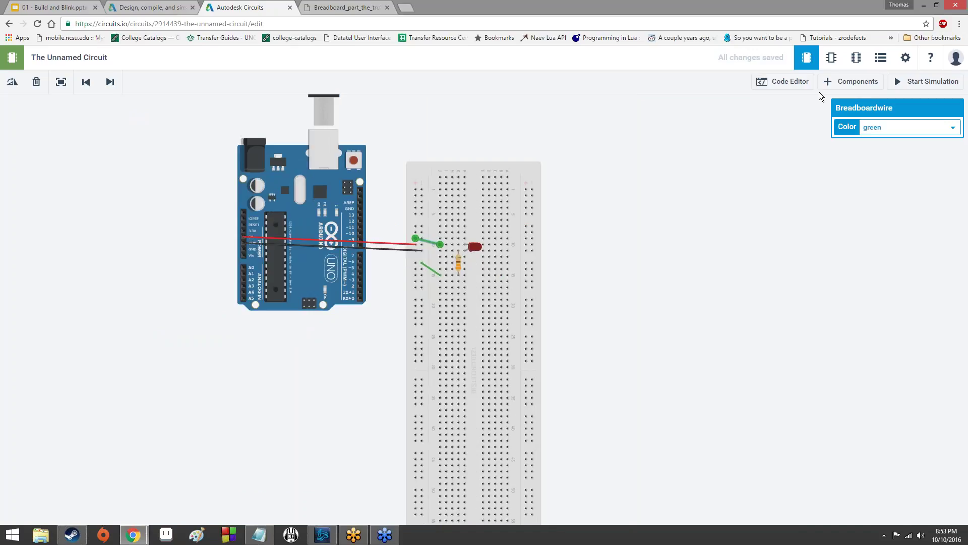
Run the simulation briefly to test the circuit, then stop it.
left_click(911, 84)
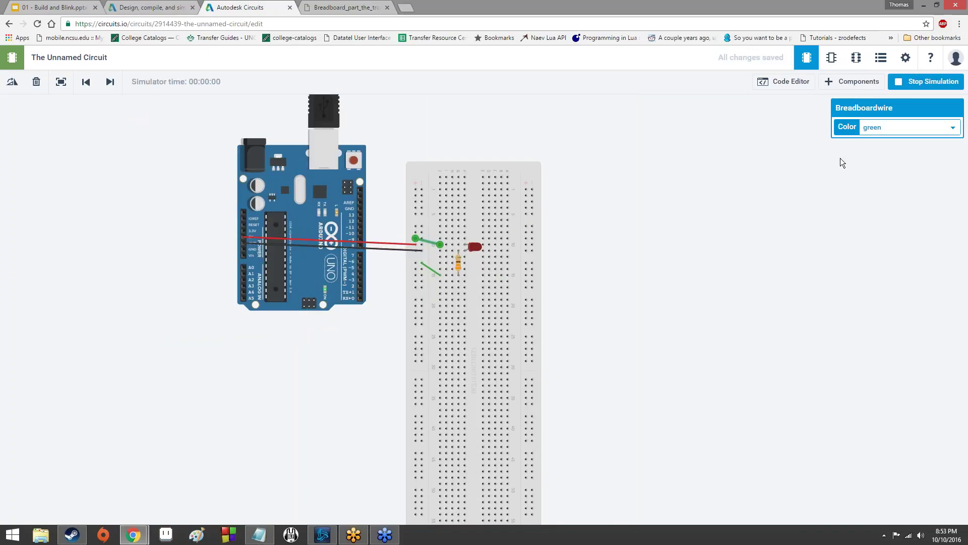
scroll(439, 255, "up", 5)
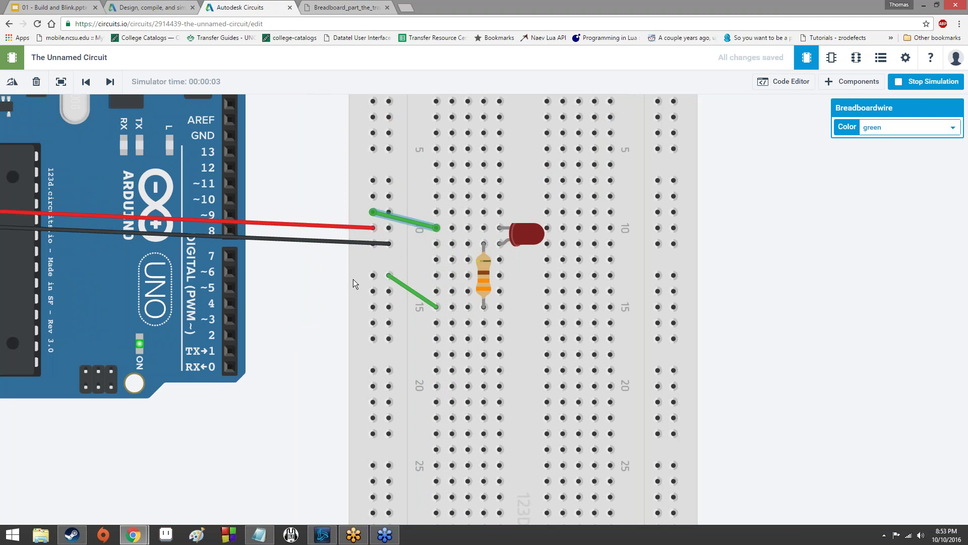
scroll(333, 282, "down", 4)
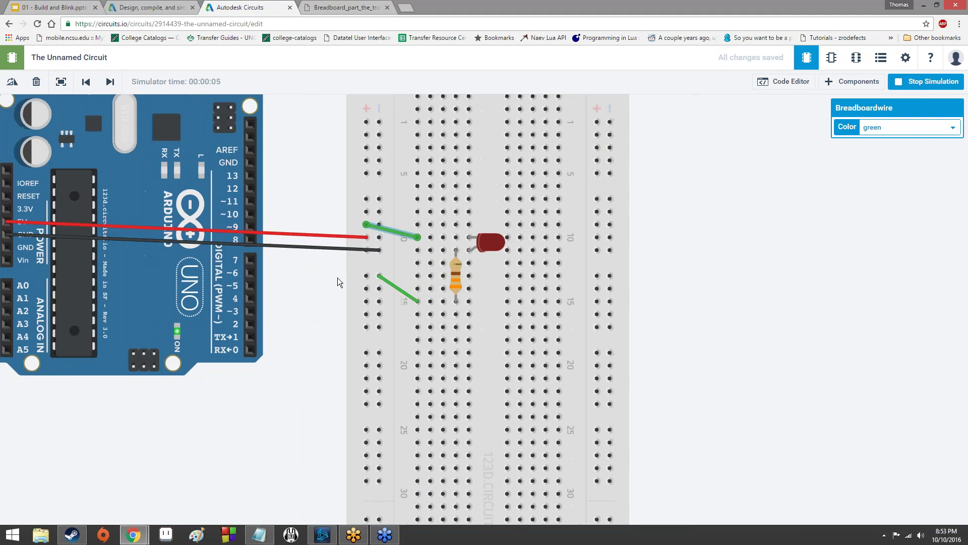
left_click(926, 81)
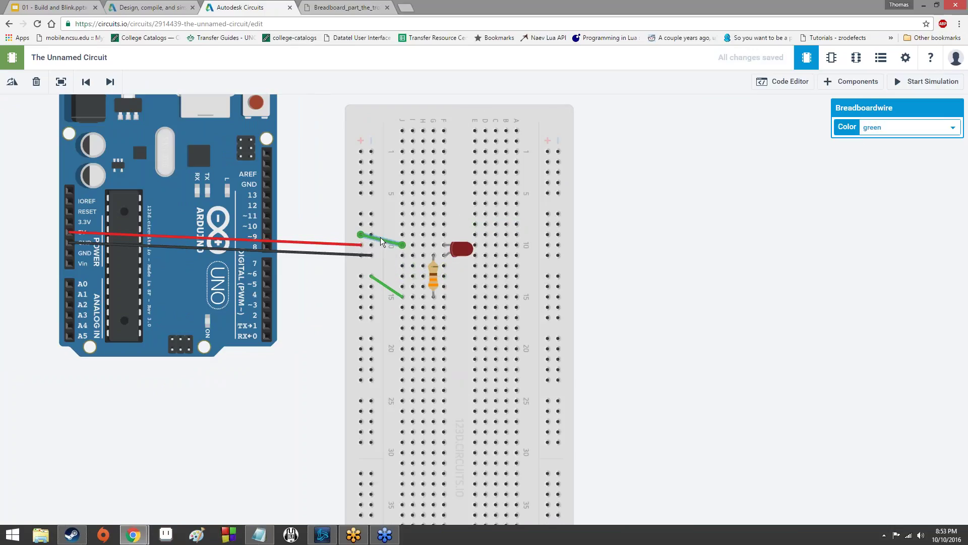
Straighten the jumpers so they run level from the rail to rows 10 and 15.
left_click_drag(380, 237, 402, 244)
key("Escape")
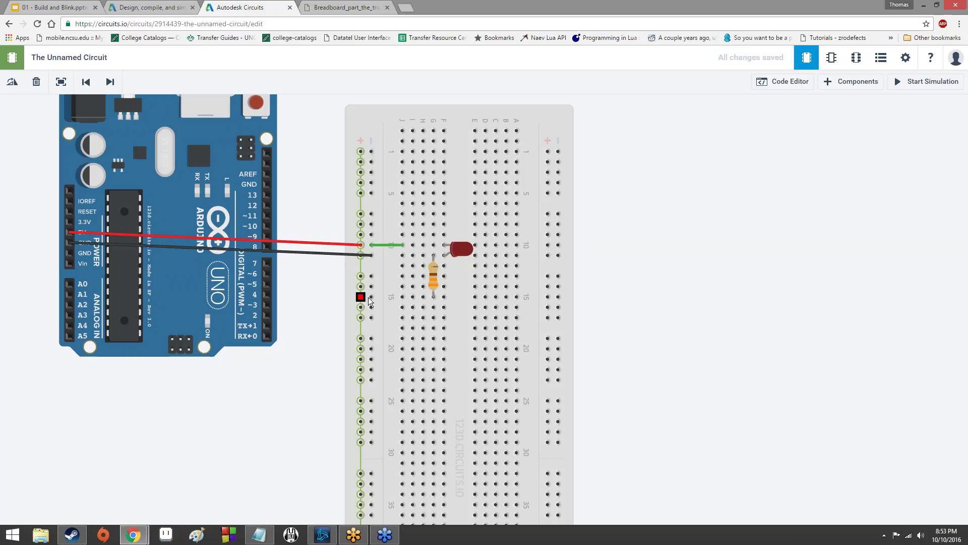
left_click_drag(360, 297, 402, 297)
Start the simulation and zoom in on the lit red LED.
left_click(910, 84)
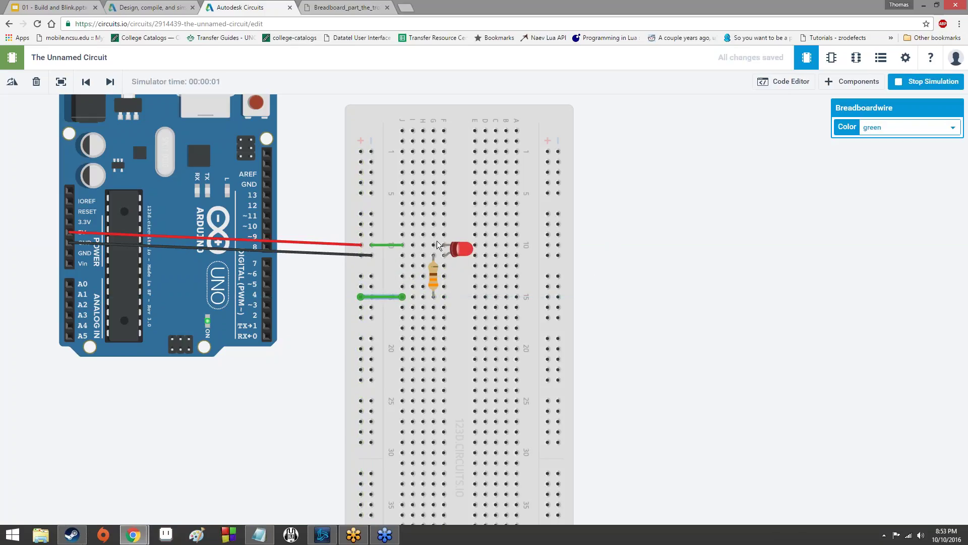
scroll(447, 254, "up", 3)
scroll(449, 253, "up", 3)
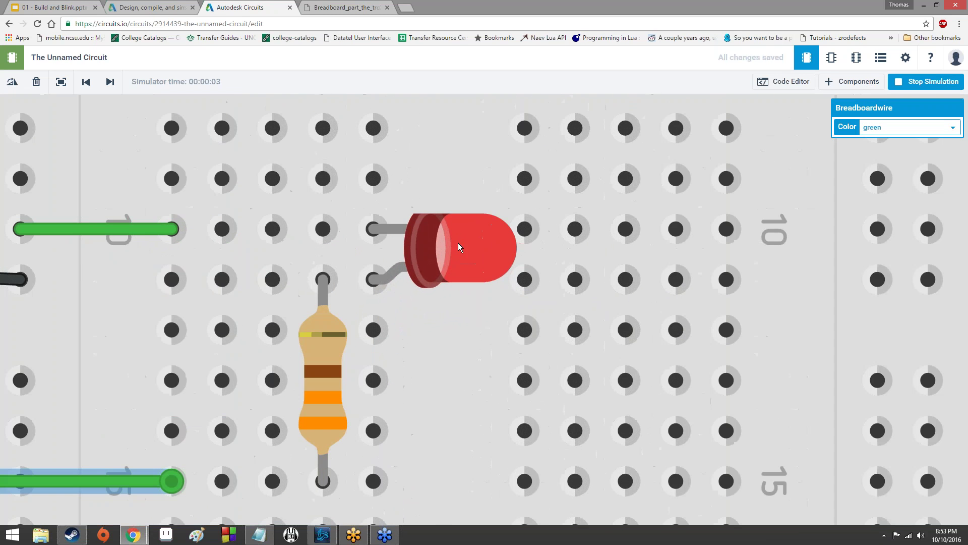
scroll(457, 249, "down", 2)
scroll(449, 247, "down", 8)
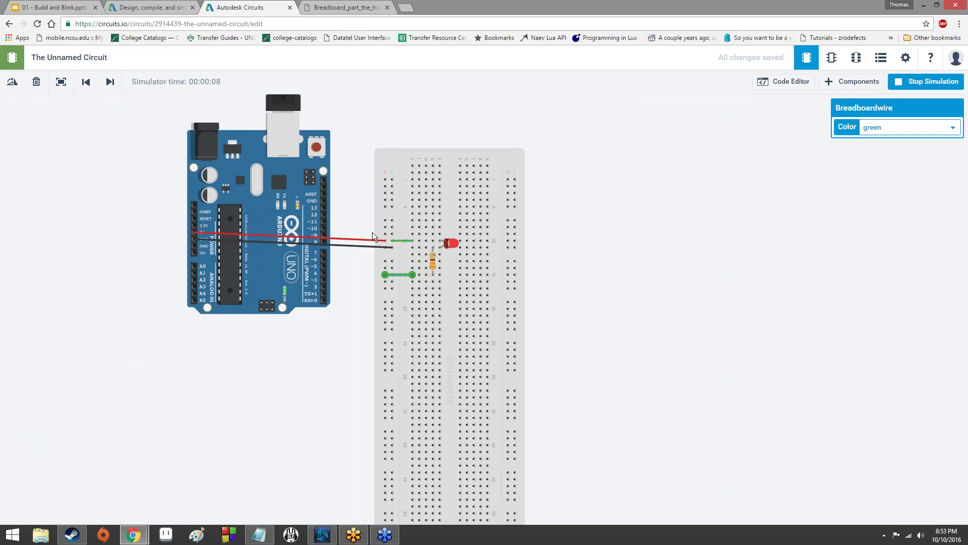
scroll(159, 198, "up", 5)
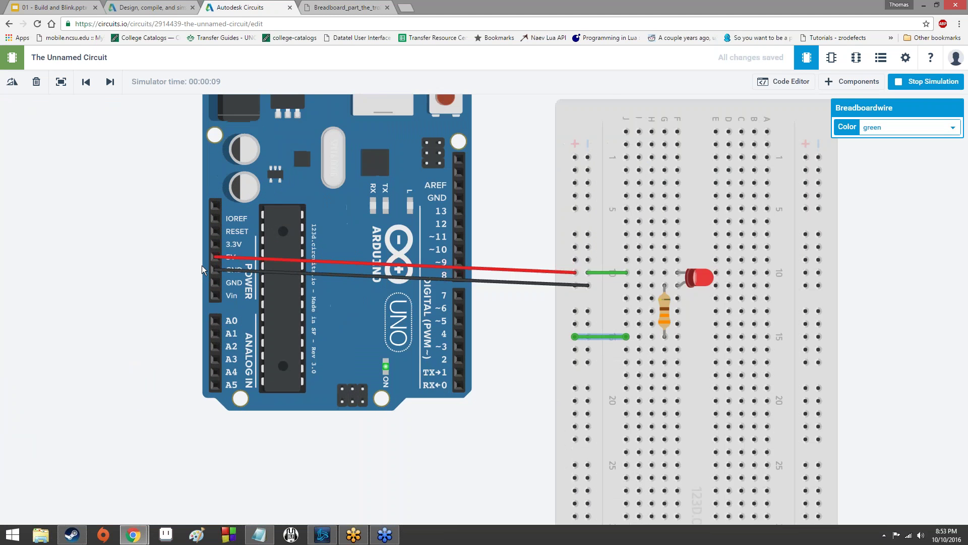
scroll(226, 251, "down", 5)
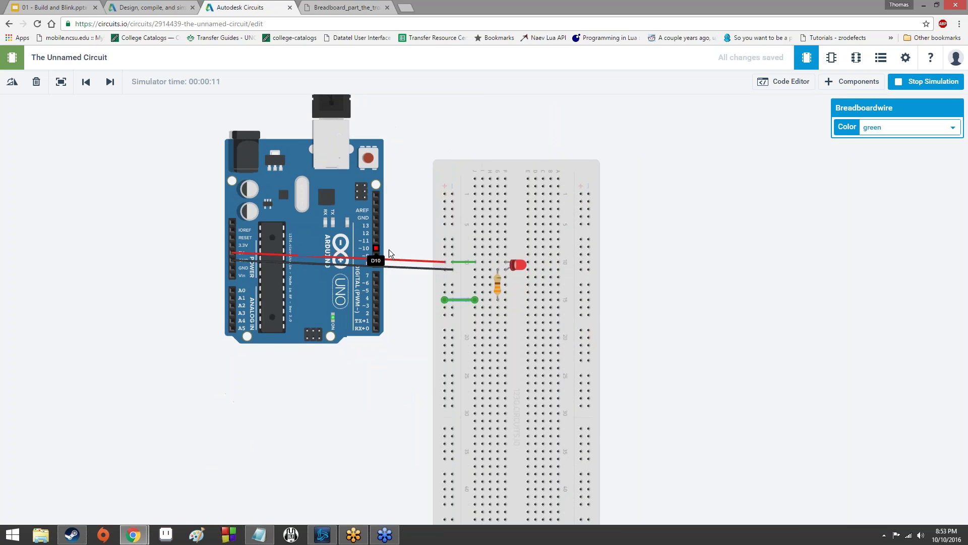
scroll(442, 263, "up", 5)
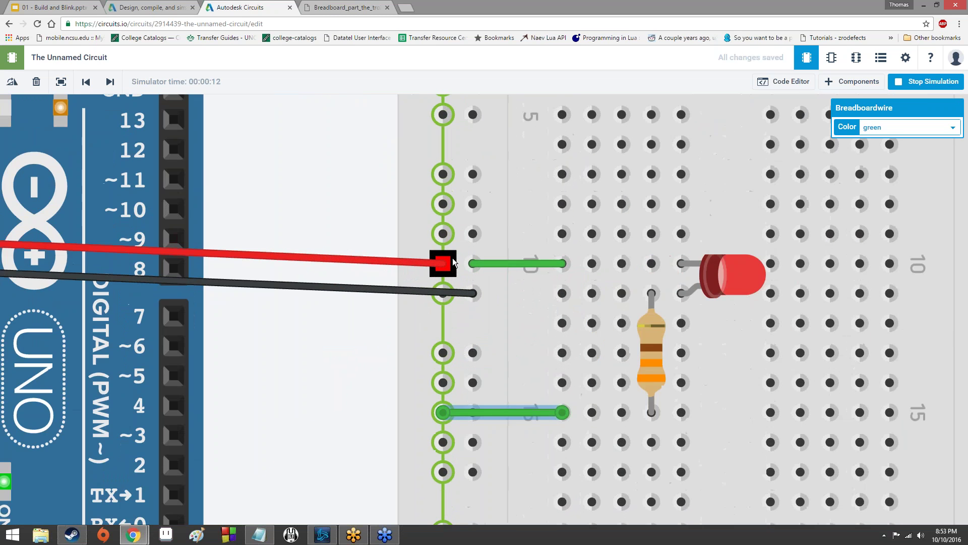
scroll(453, 258, "down", 5)
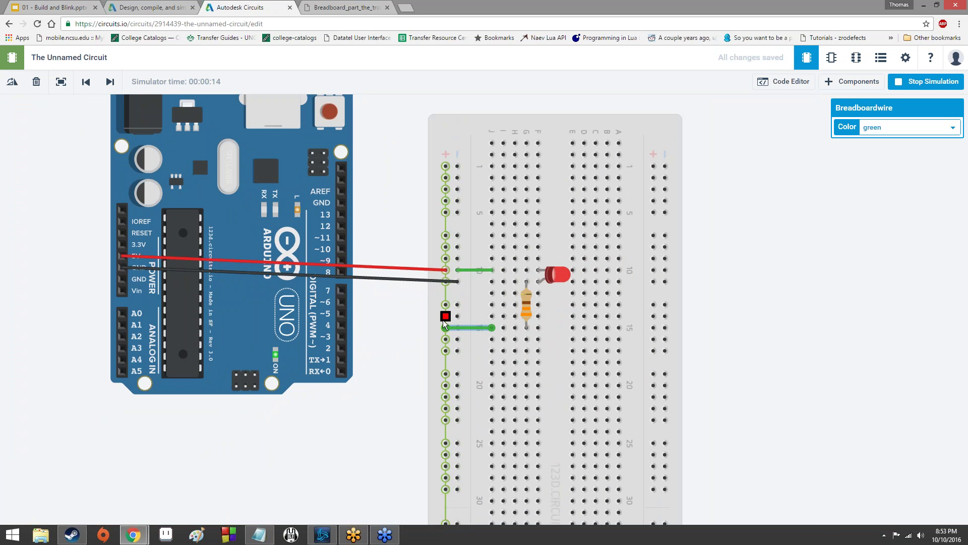
scroll(492, 327, "up", 5)
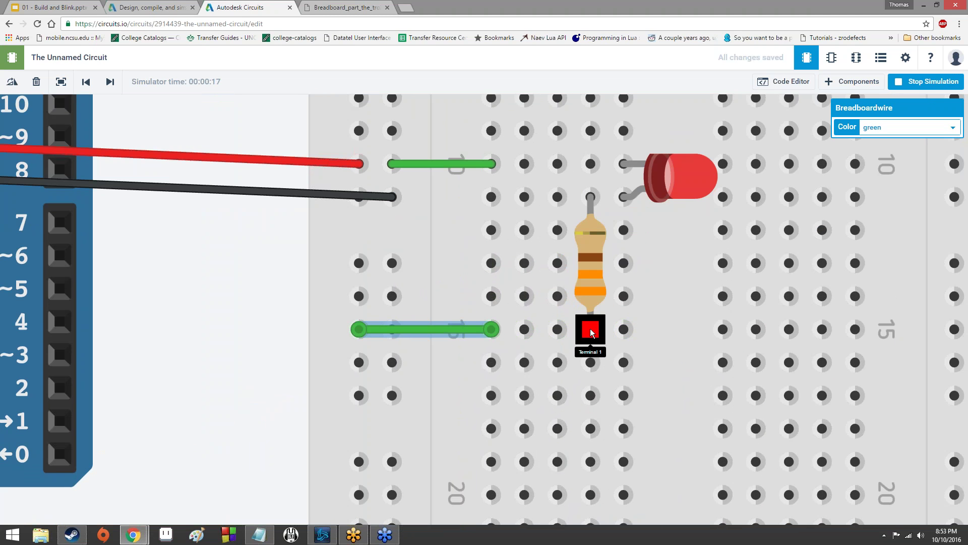
scroll(592, 212, "down", 1)
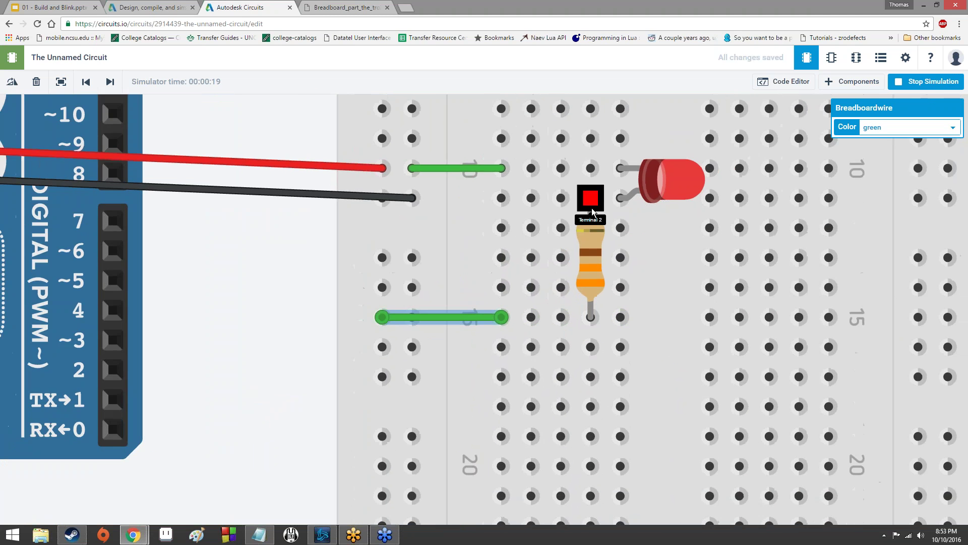
scroll(593, 211, "down", 3)
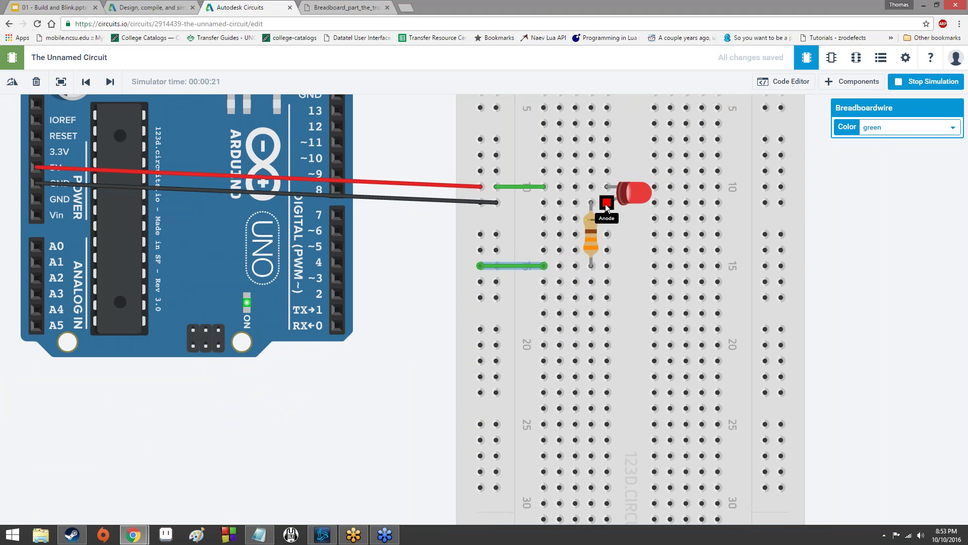
scroll(605, 203, "up", 3)
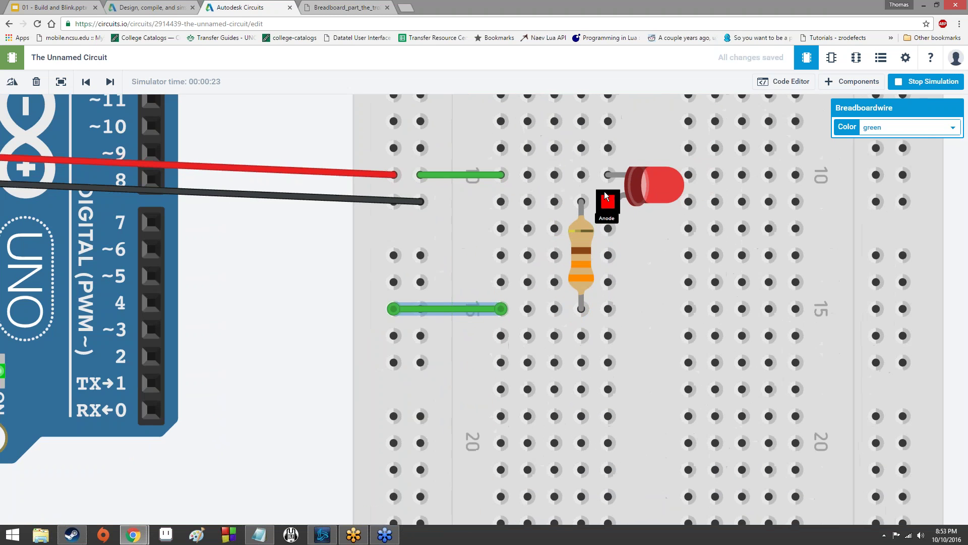
Inspect the LED anode's connection along row 10 and the surrounding wiring.
left_click_drag(605, 196, 502, 174)
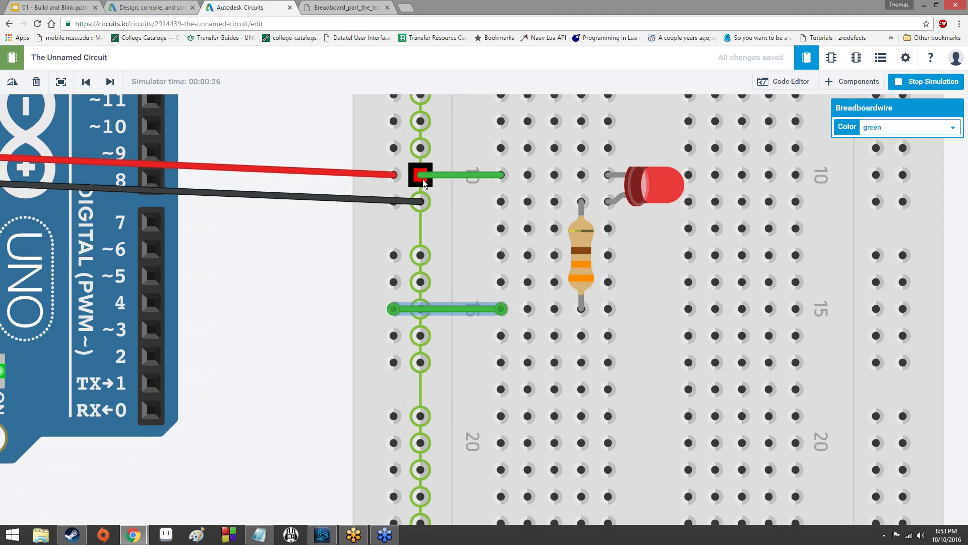
scroll(423, 180, "up", 2)
scroll(422, 179, "down", 4)
scroll(294, 220, "down", 3)
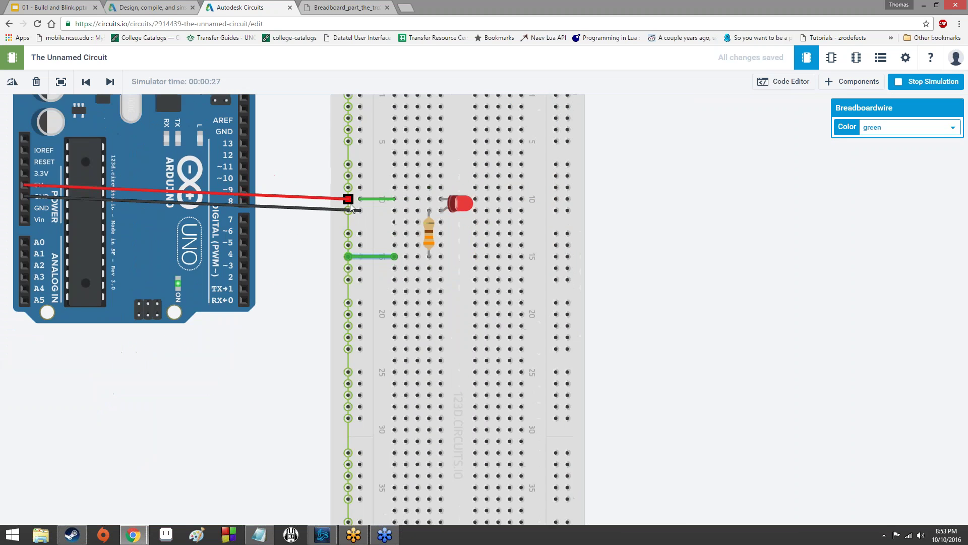
scroll(107, 210, "up", 4)
scroll(147, 196, "up", 2)
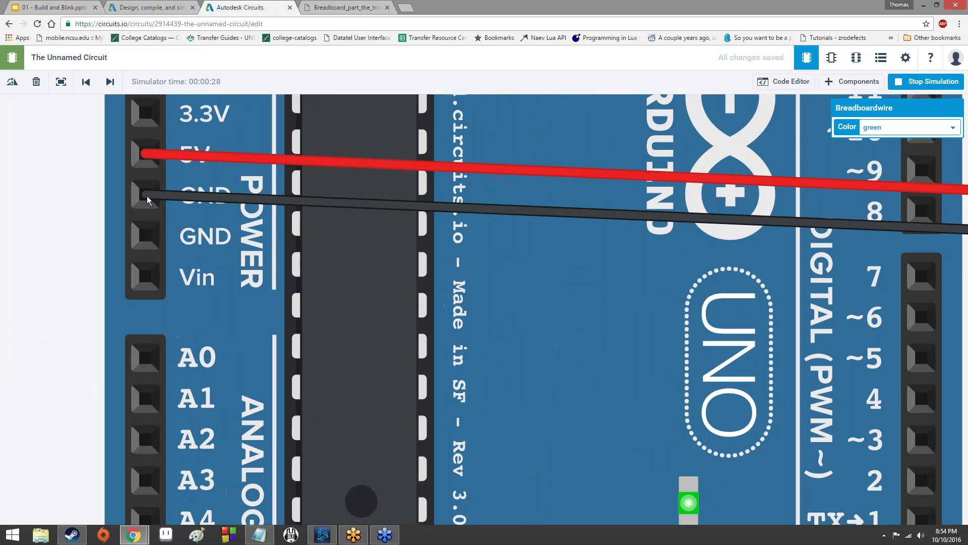
scroll(147, 196, "down", 4)
scroll(153, 191, "down", 4)
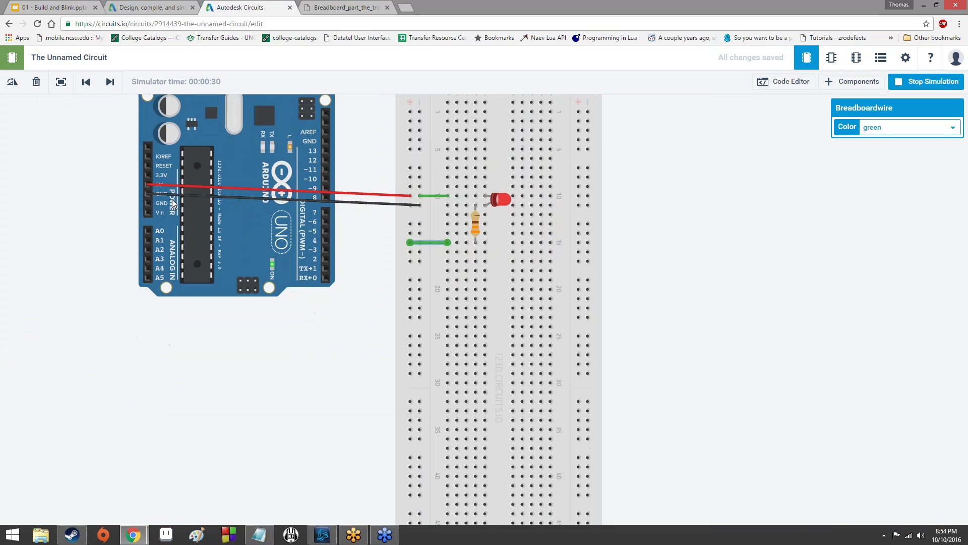
scroll(325, 229, "up", 4)
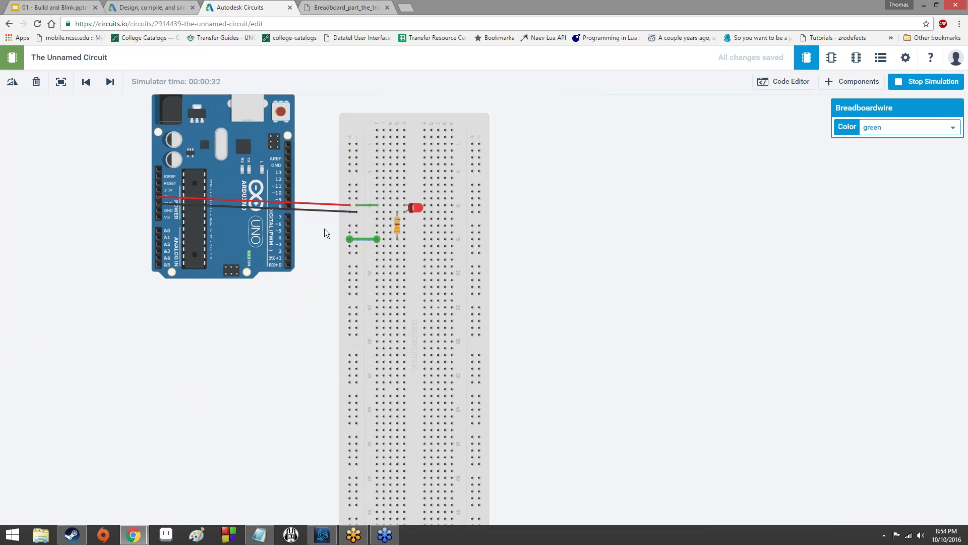
scroll(307, 263, "down", 2)
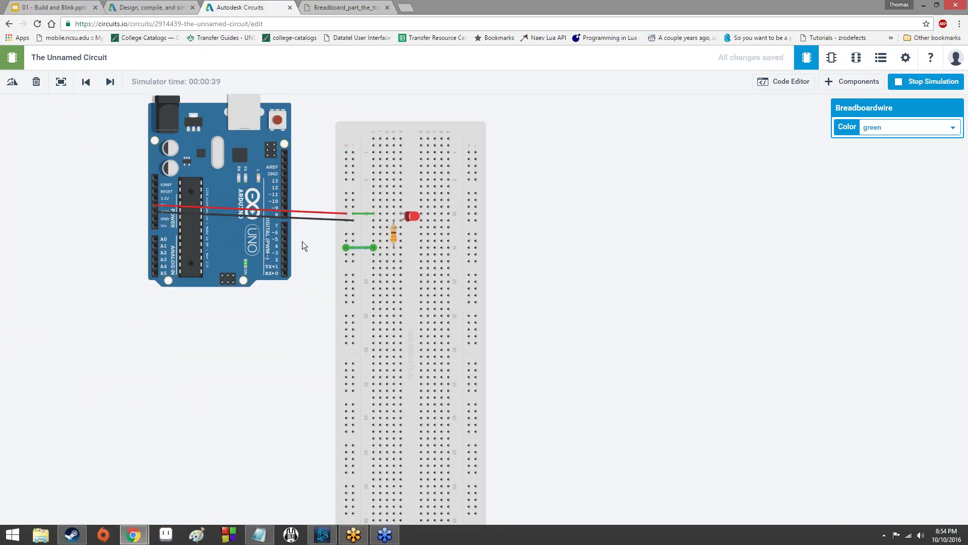
scroll(303, 240, "up", 3)
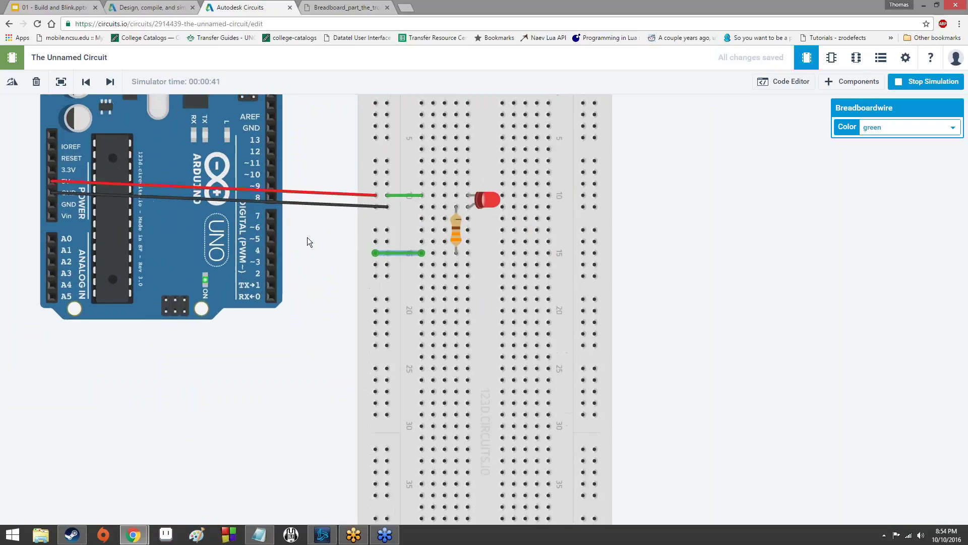